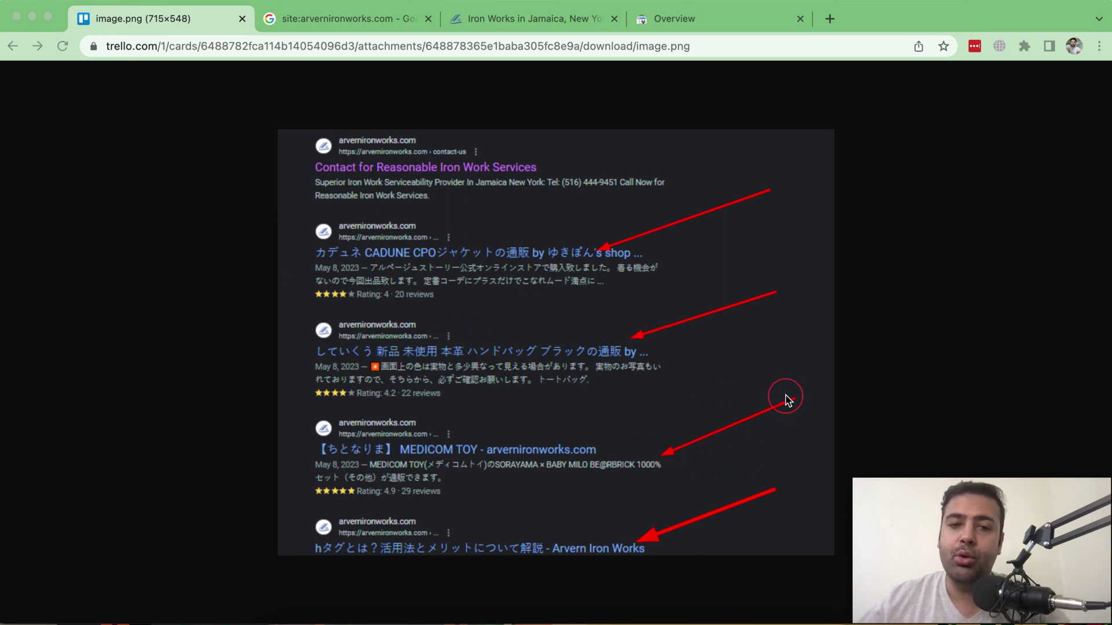
- Show the site:arvernironworks.com results and mark 'Check Google Search Results' in the Notes checklist
click(348, 19)
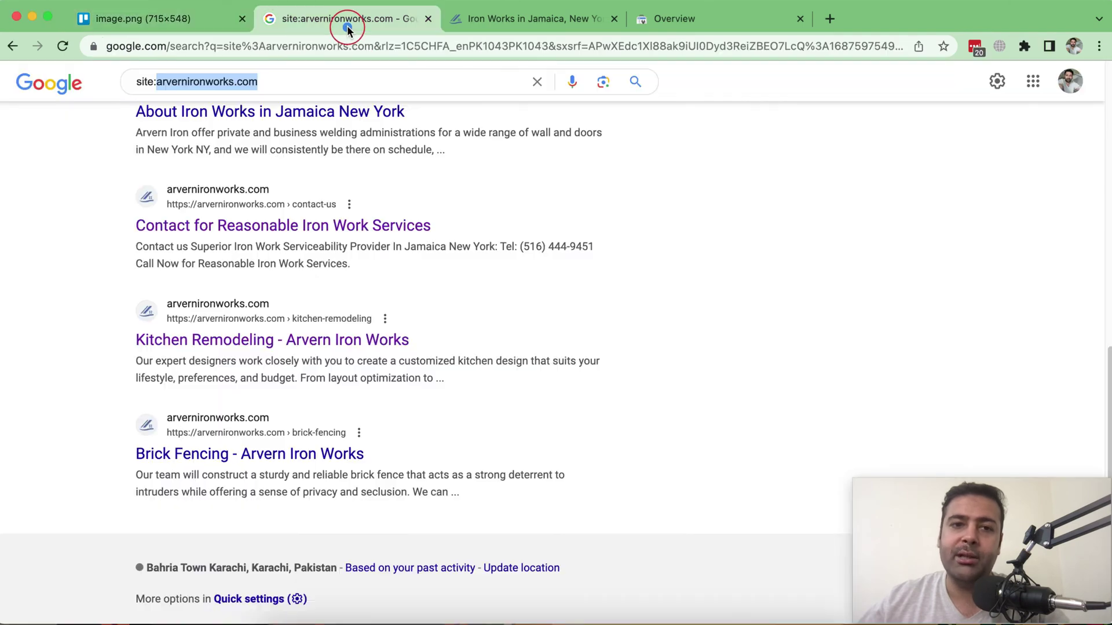
scroll(611, 400, up, 2)
scroll(611, 400, up, 3)
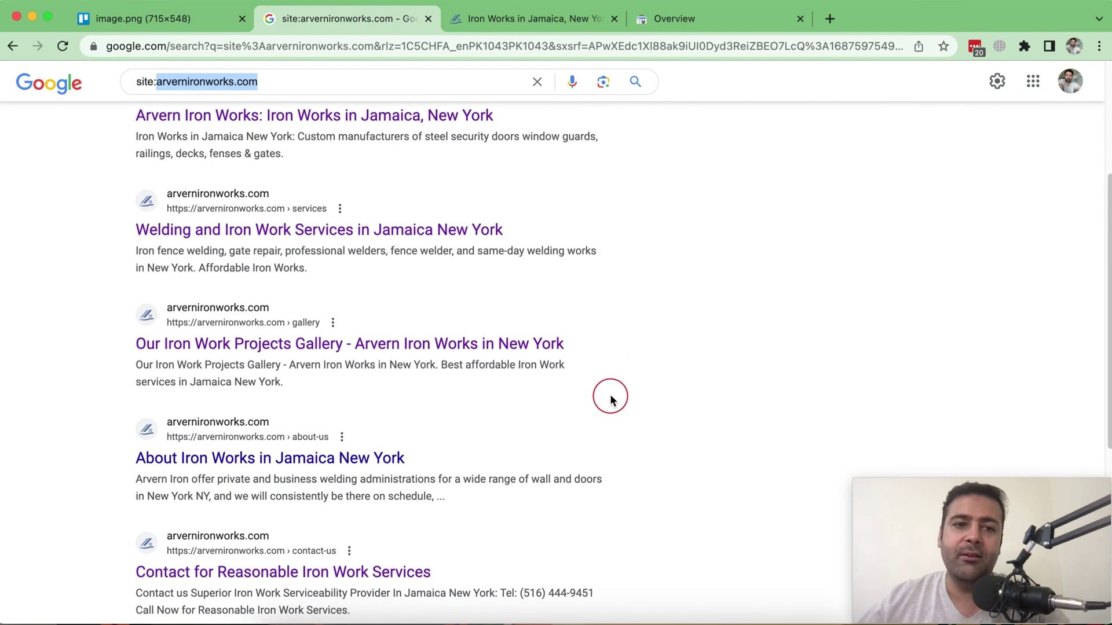
scroll(608, 392, up, 2)
scroll(603, 365, up, 1)
scroll(597, 336, down, 2)
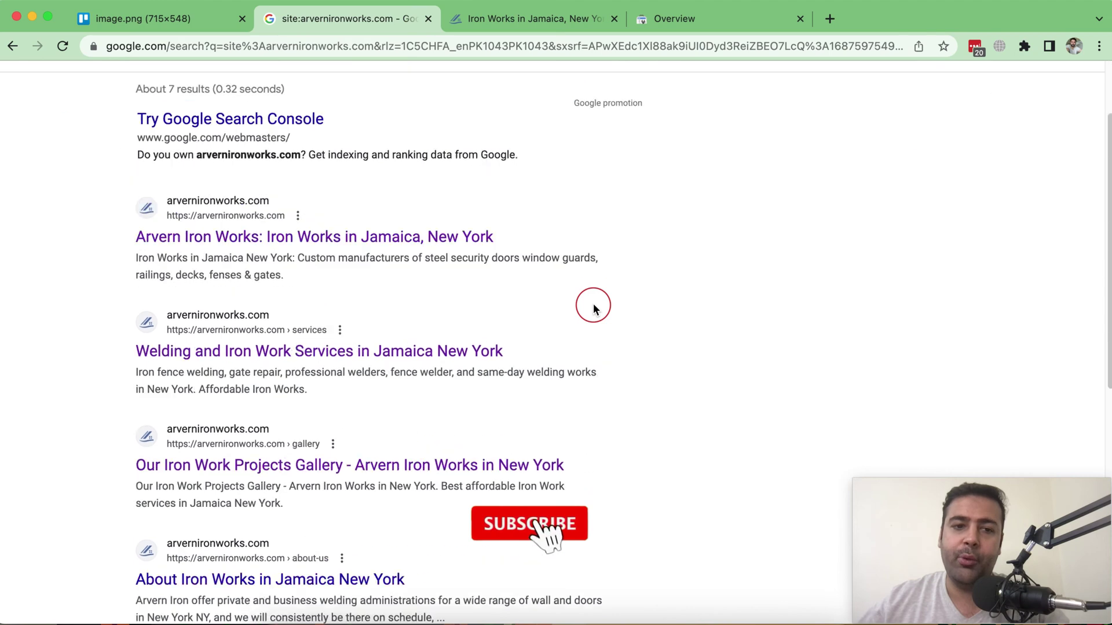
scroll(591, 305, down, 3)
scroll(591, 305, down, 3)
scroll(582, 353, down, 1)
scroll(582, 354, up, 5)
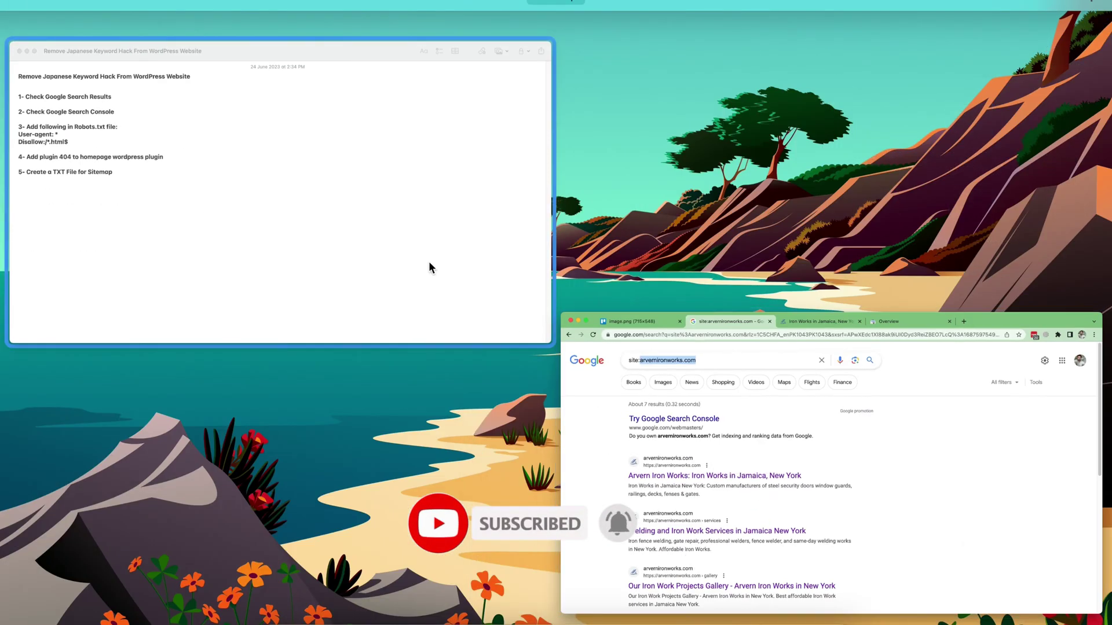
click(429, 262)
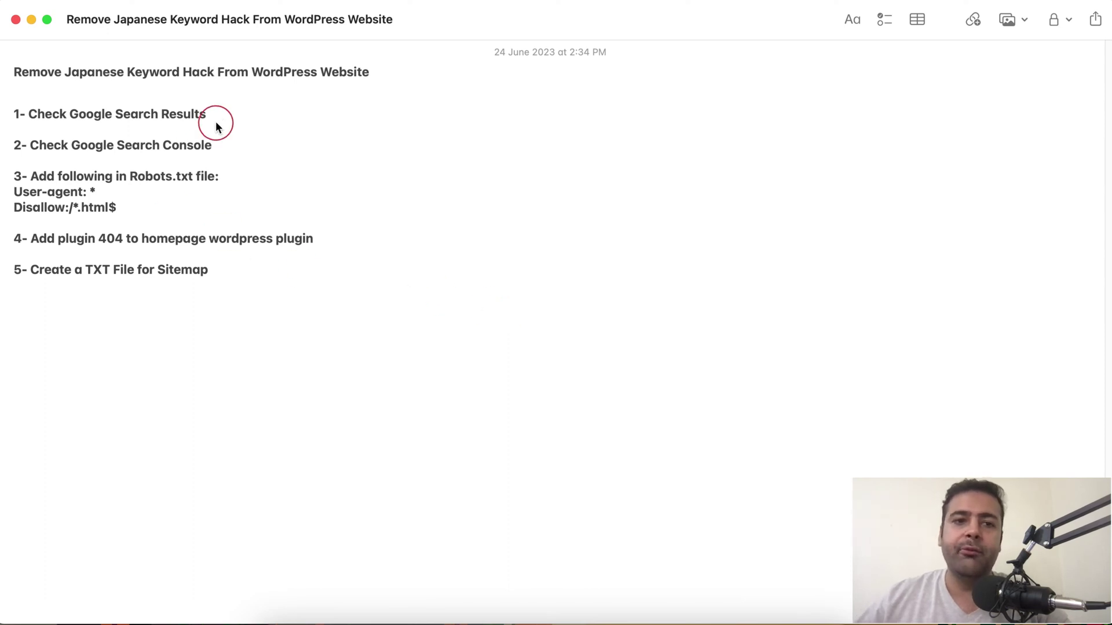
drag(220, 115, 3, 117)
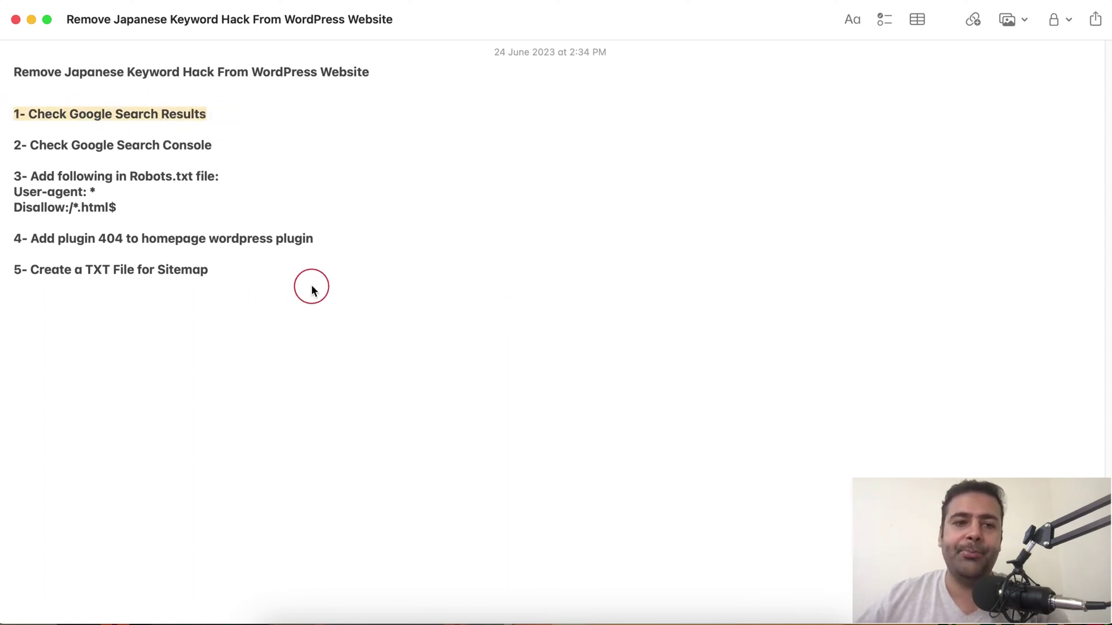
key(super+Tab)
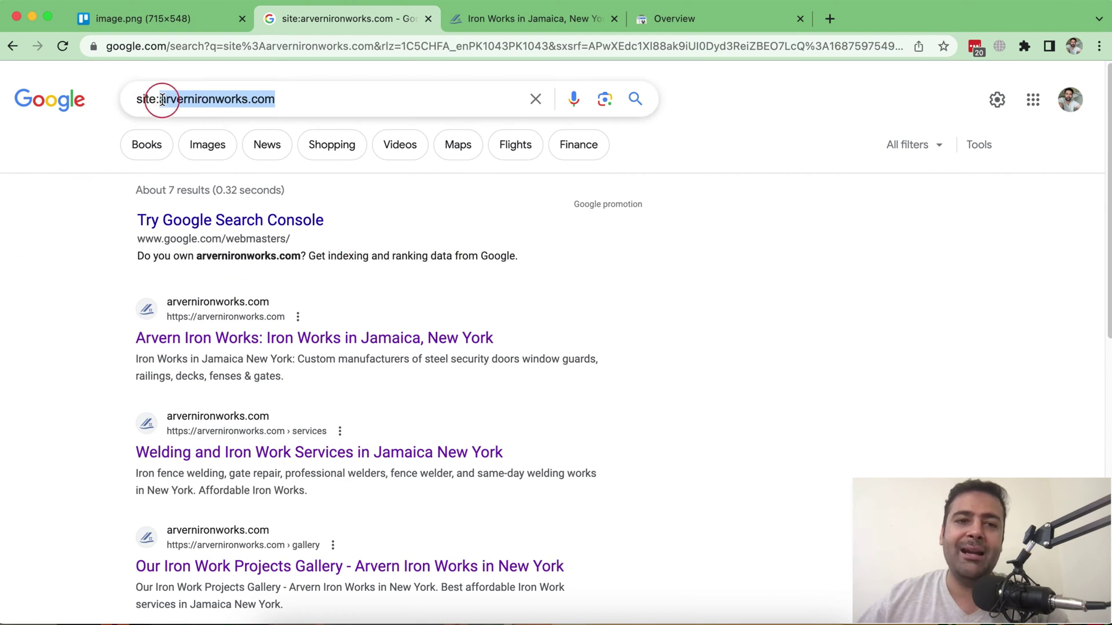
- Highlight the site: operator and then the domain part of the search query
drag(156, 99, 136, 99)
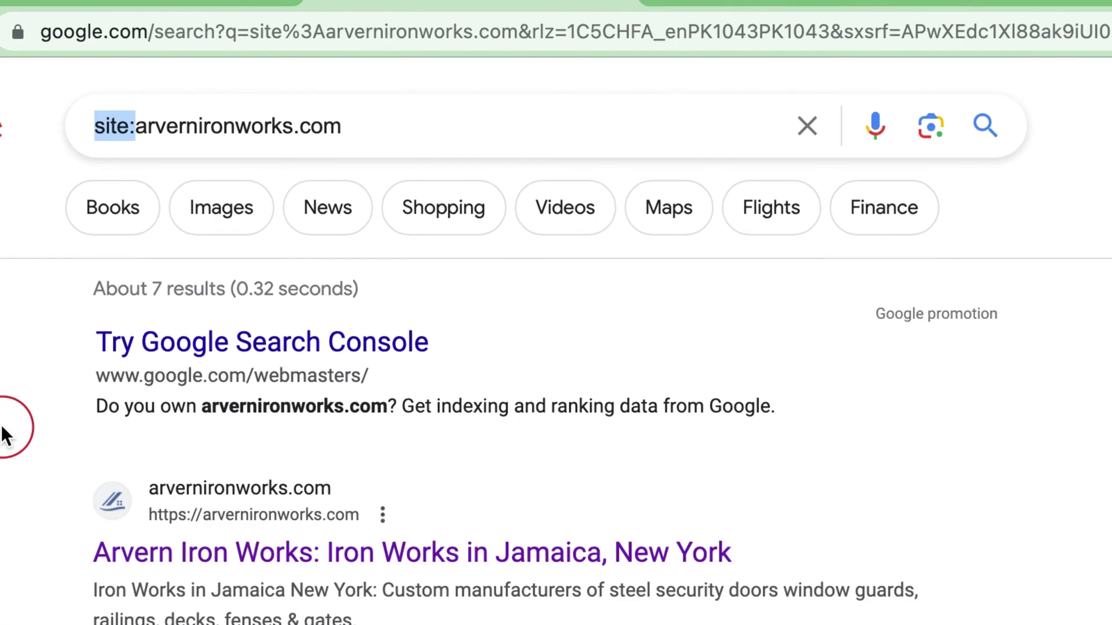
click(140, 122)
drag(139, 121, 340, 122)
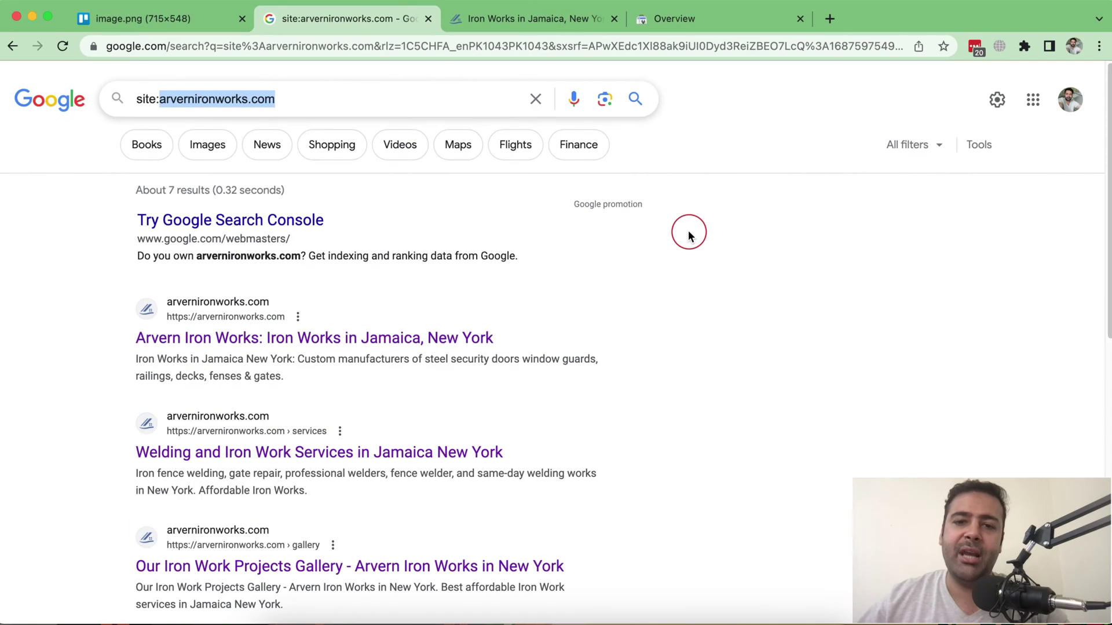
scroll(688, 231, down, 3)
scroll(653, 199, down, 3)
scroll(651, 203, down, 1)
scroll(637, 292, up, 5)
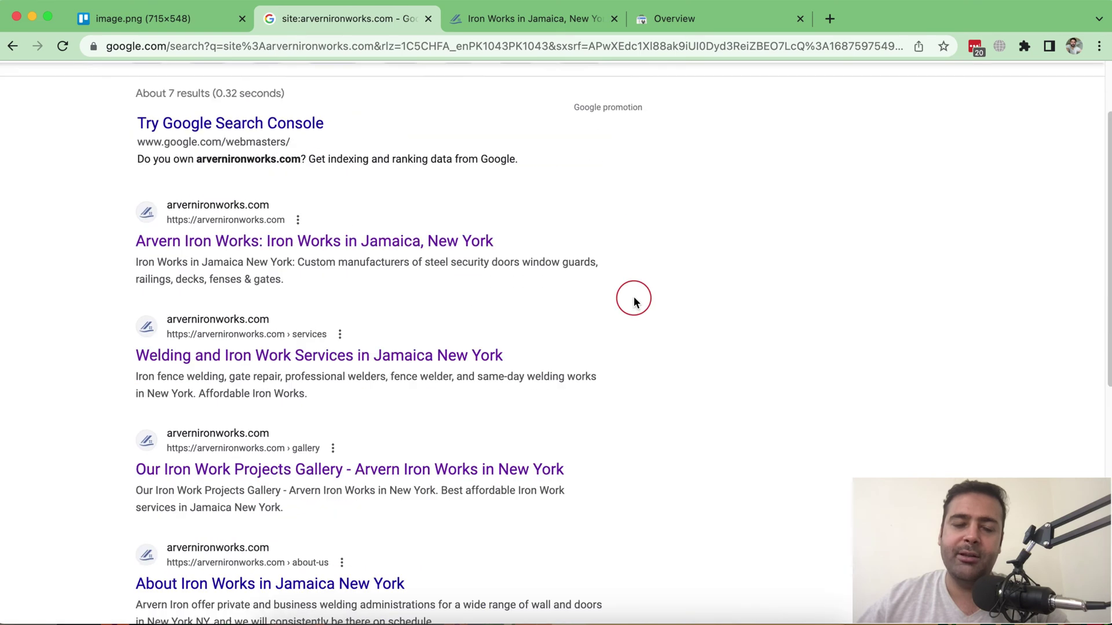
scroll(634, 300, up, 1)
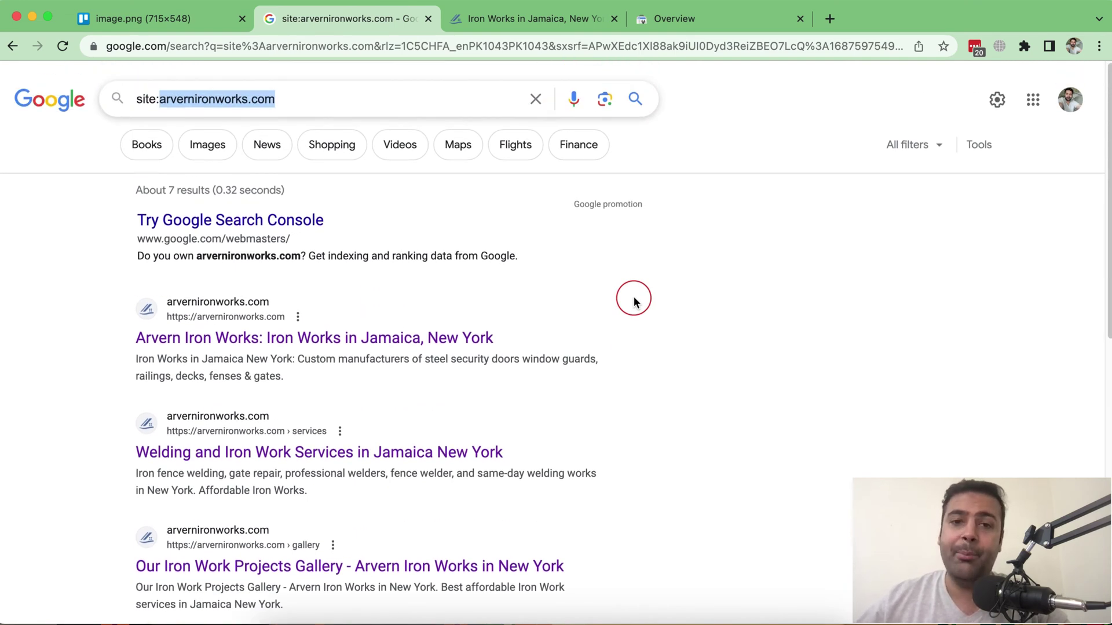
- Mark the 'Check Google Search Console' step in Notes and return to the search results
key(super+Tab)
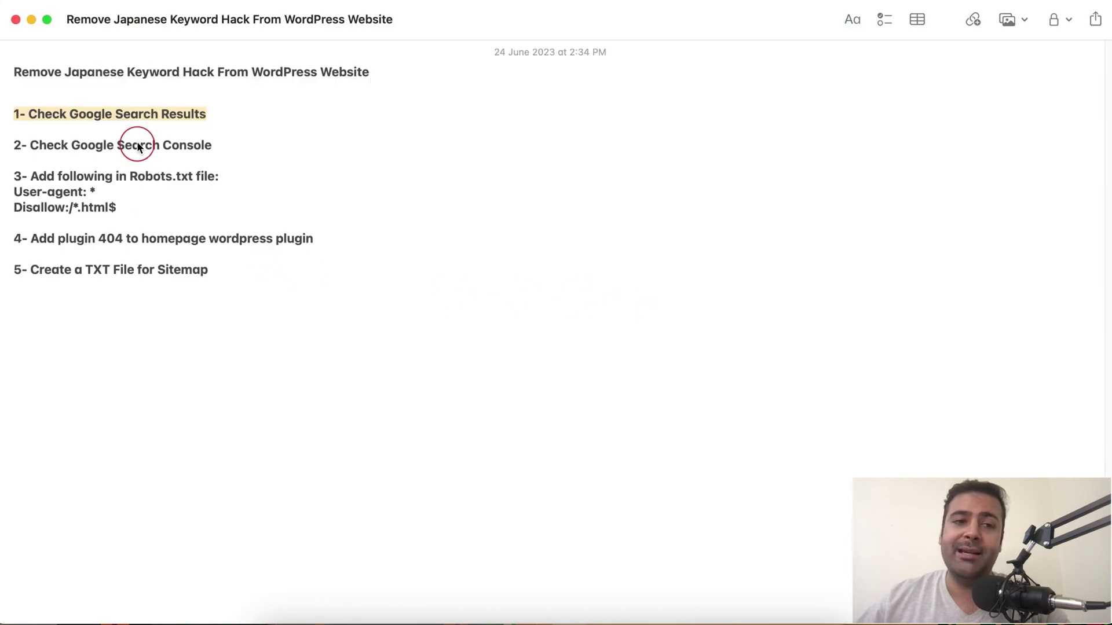
drag(211, 145, 12, 147)
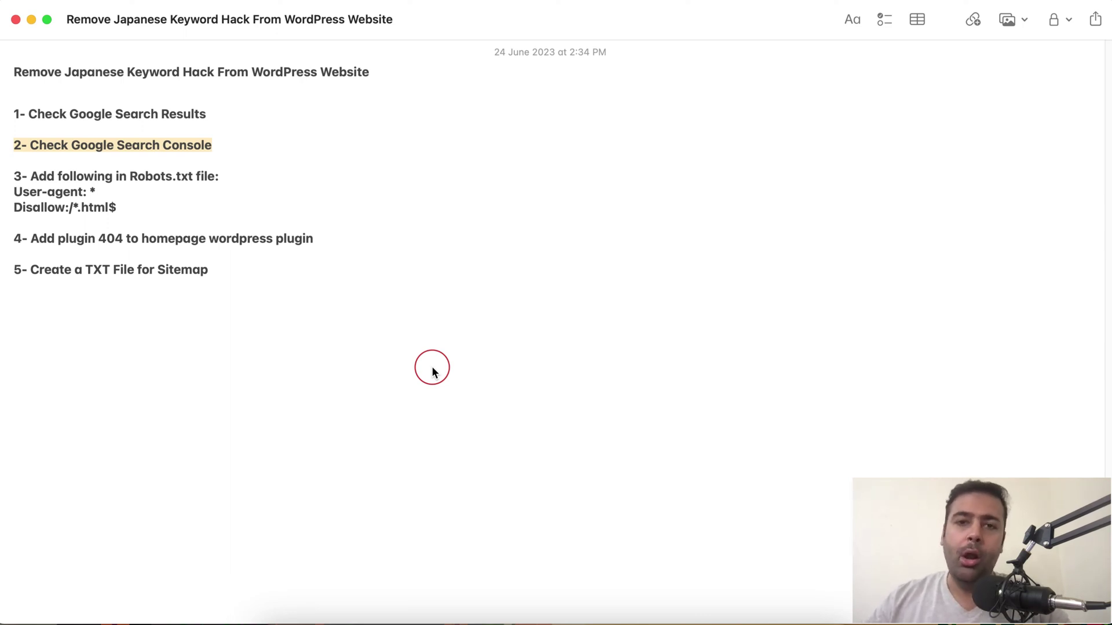
key(super+Tab)
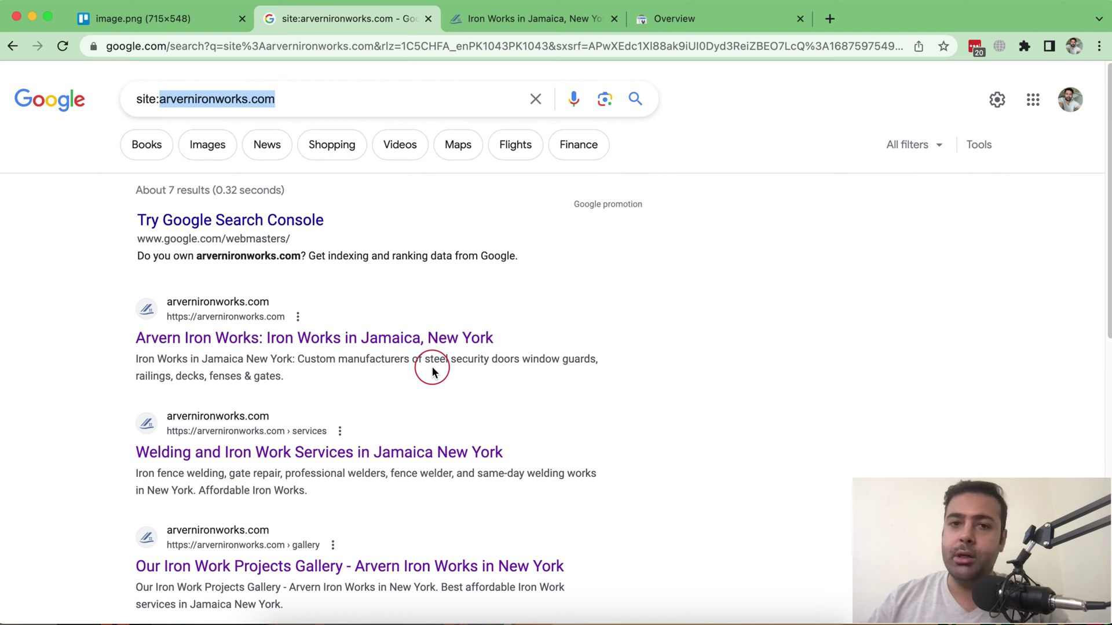
- Switch to the Search Console overview and open the Page indexing report
click(672, 19)
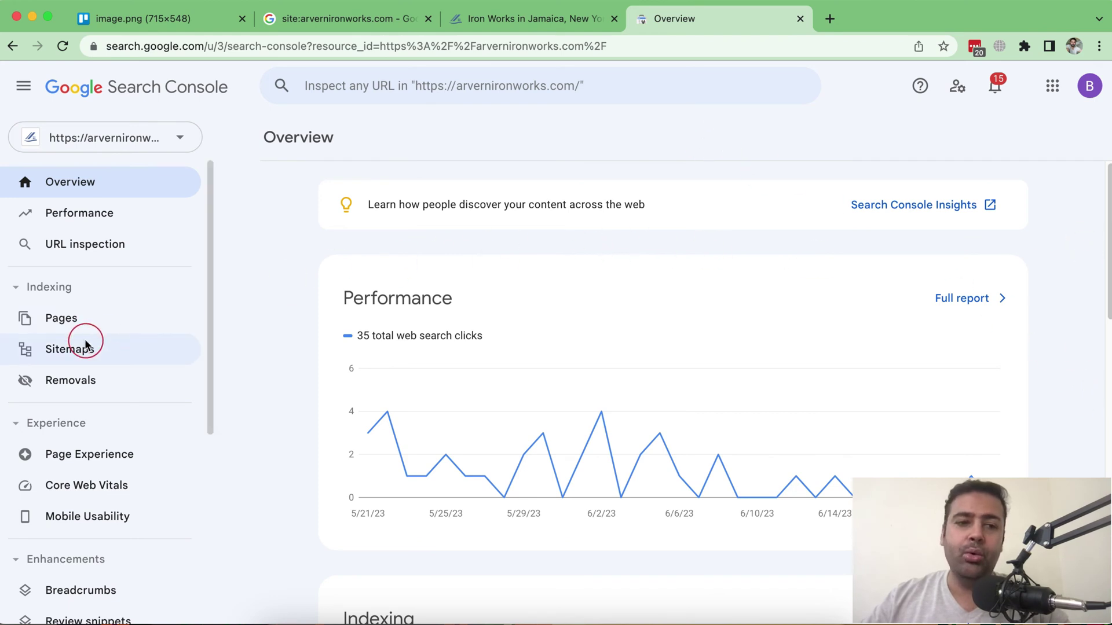
click(62, 322)
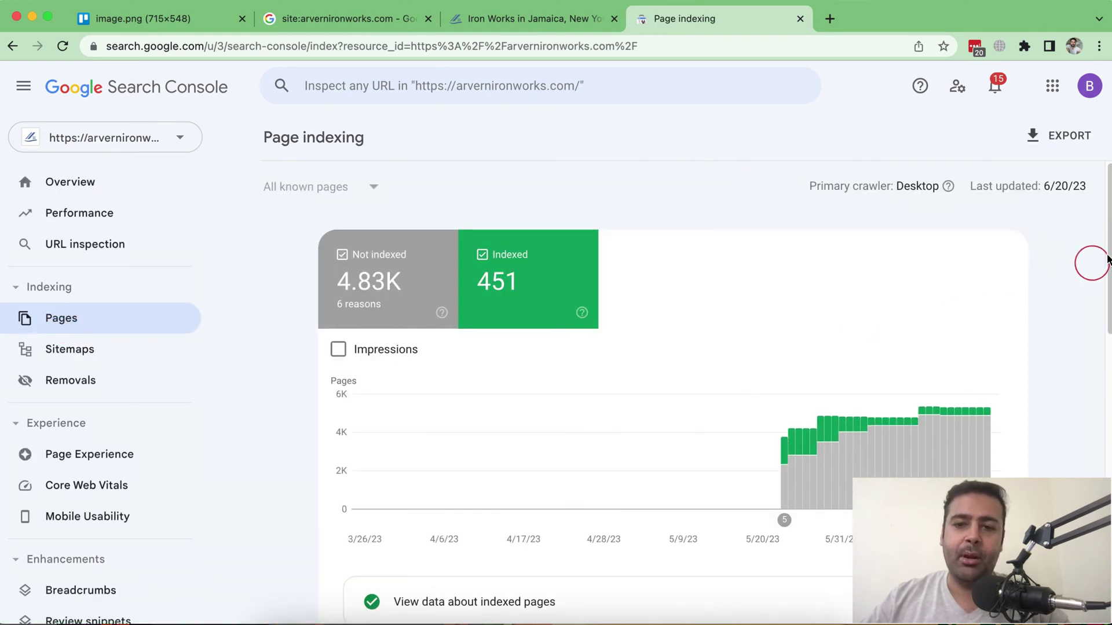
scroll(1104, 248, down, 3)
scroll(1104, 249, down, 3)
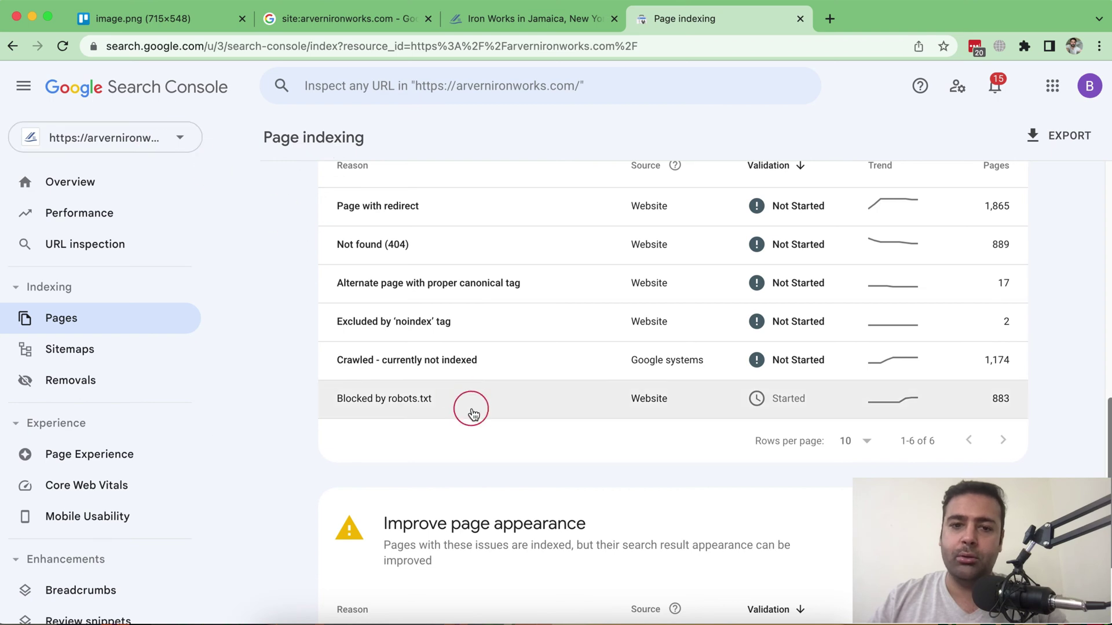
- Open 'Crawled - currently not indexed' and page through its spam .html example URLs
click(509, 369)
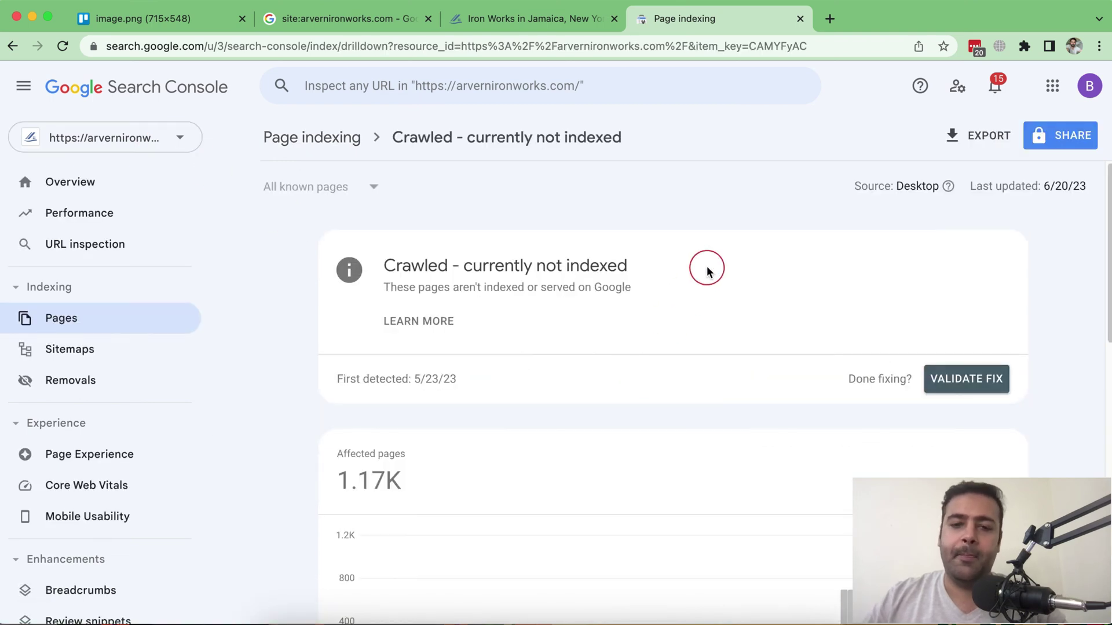
scroll(707, 265, down, 5)
scroll(704, 247, down, 3)
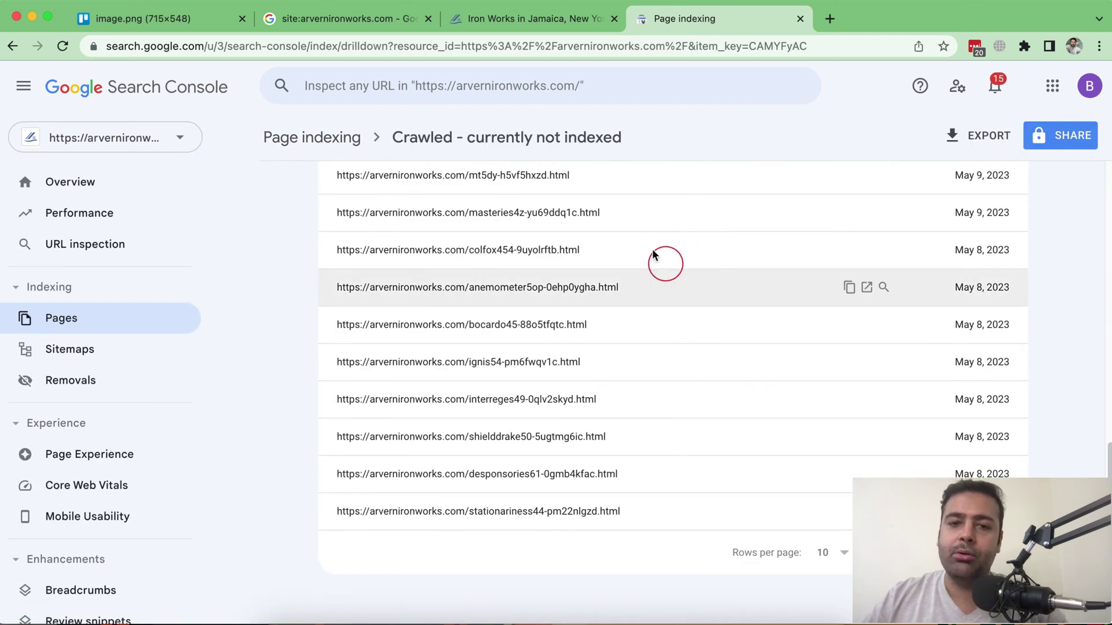
scroll(521, 233, up, 1)
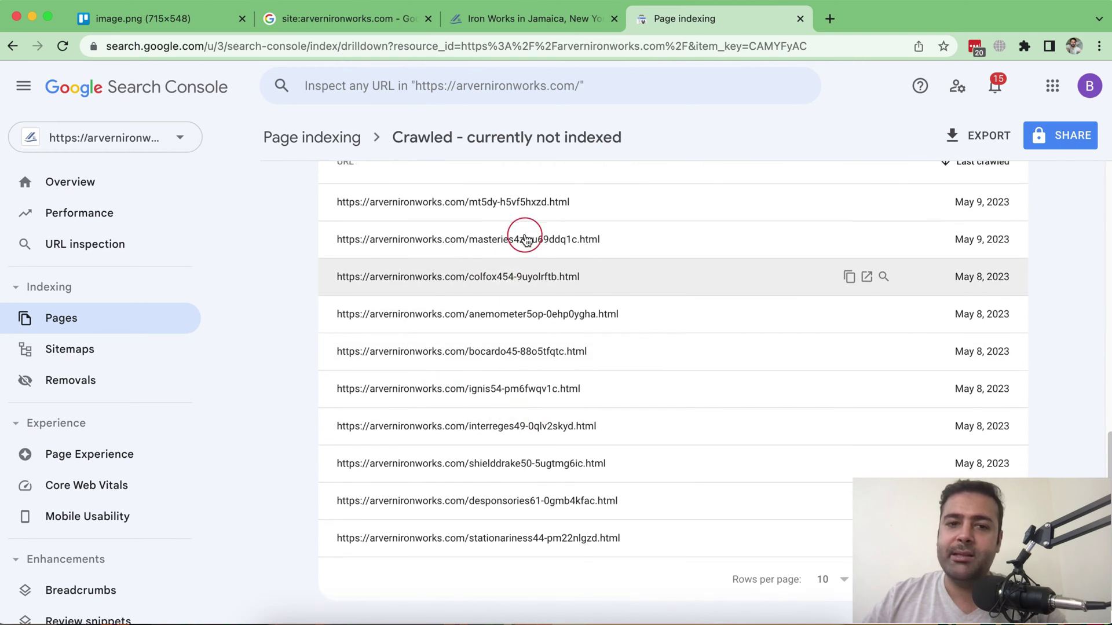
scroll(591, 261, down, 1)
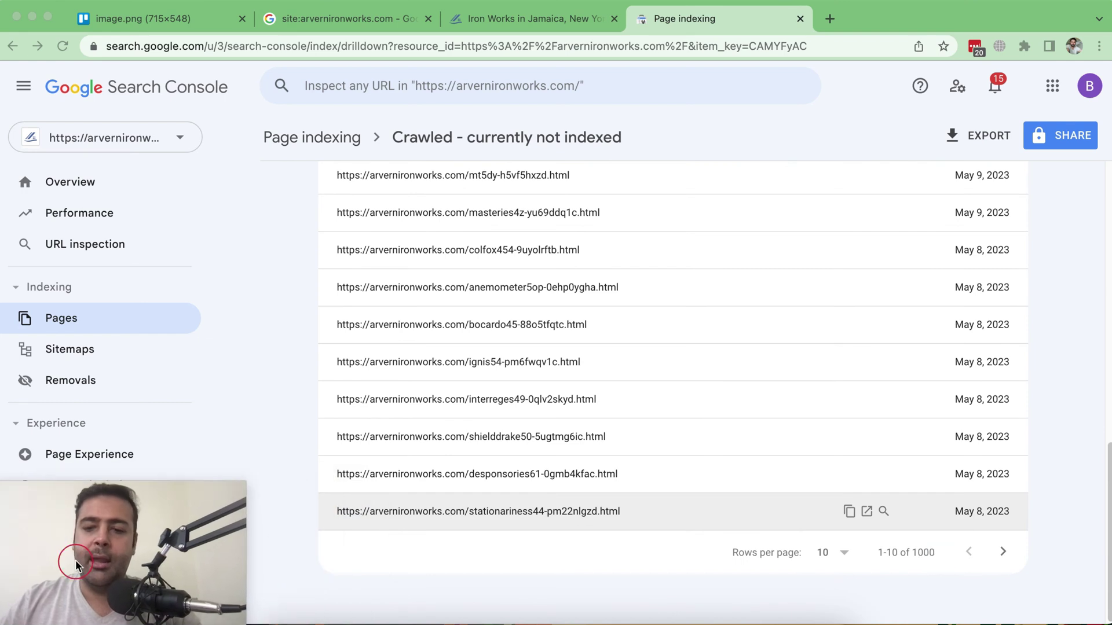
click(1004, 556)
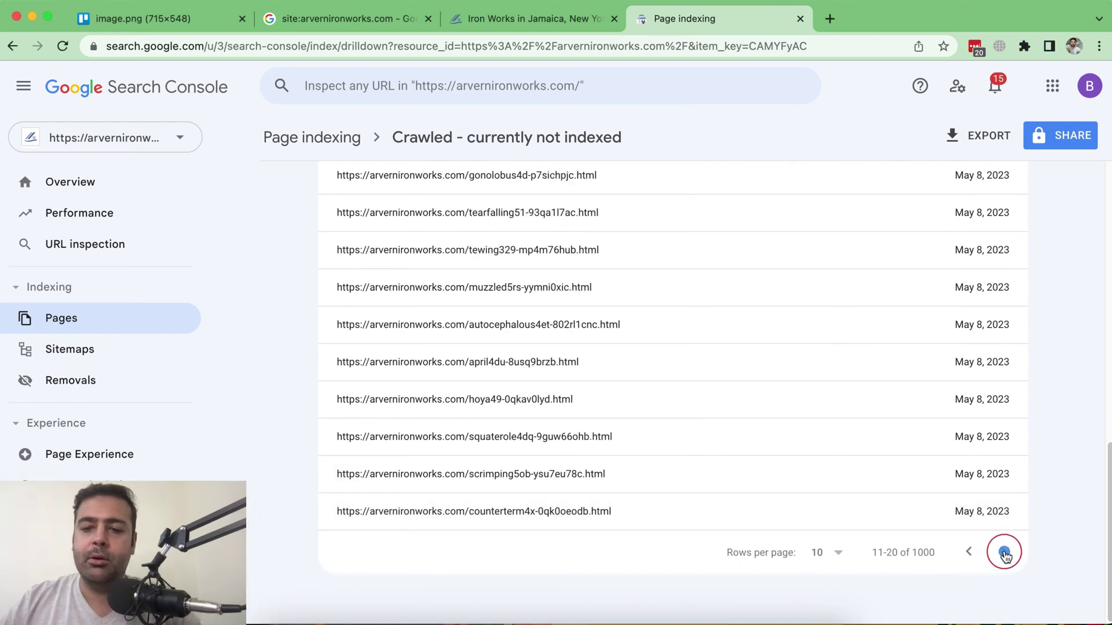
click(1004, 556)
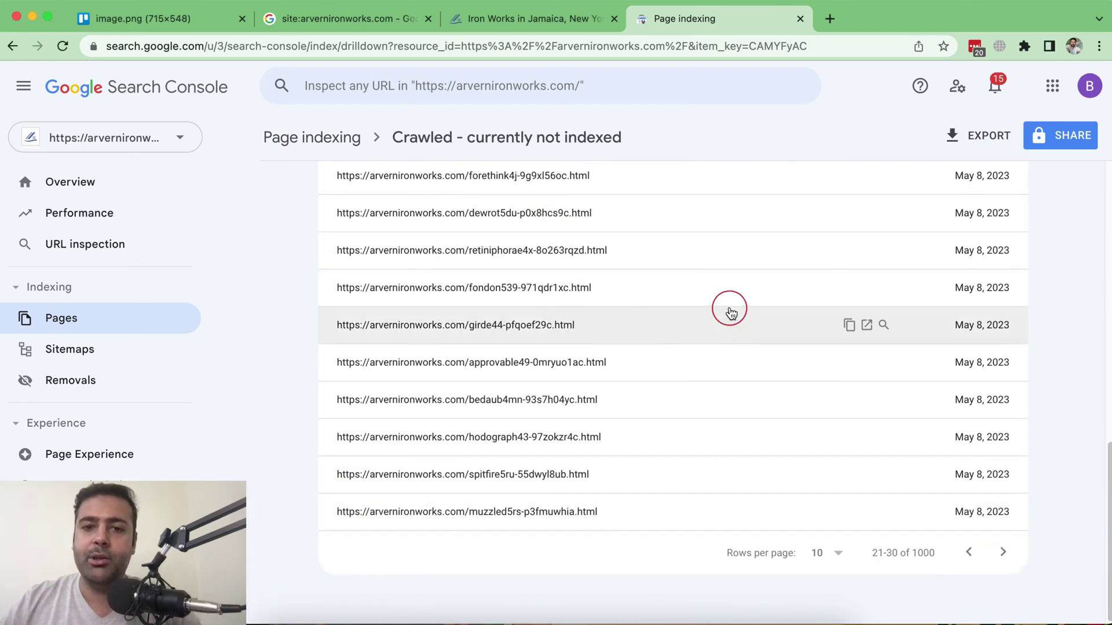
scroll(727, 307, up, 2)
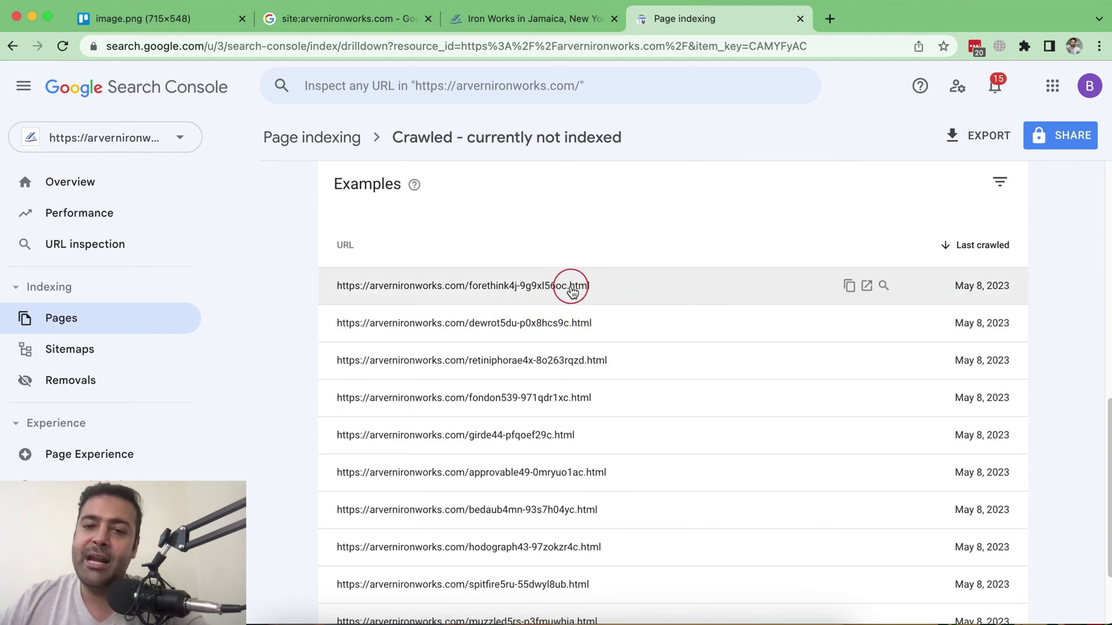
scroll(576, 315, down, 2)
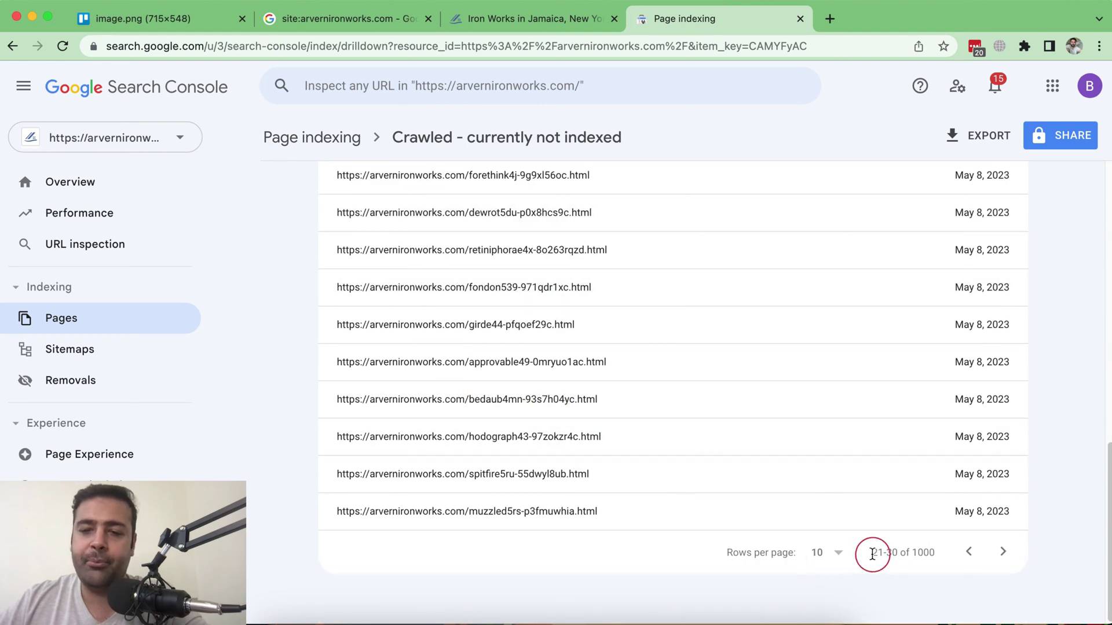
click(969, 553)
click(968, 553)
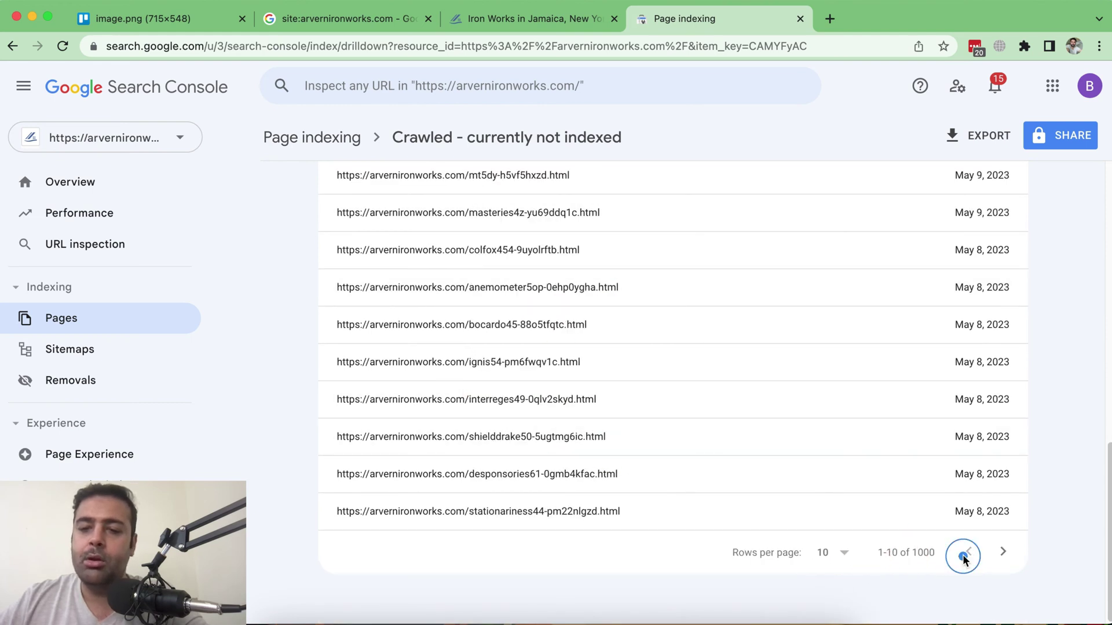
scroll(920, 482, up, 3)
scroll(911, 398, down, 2)
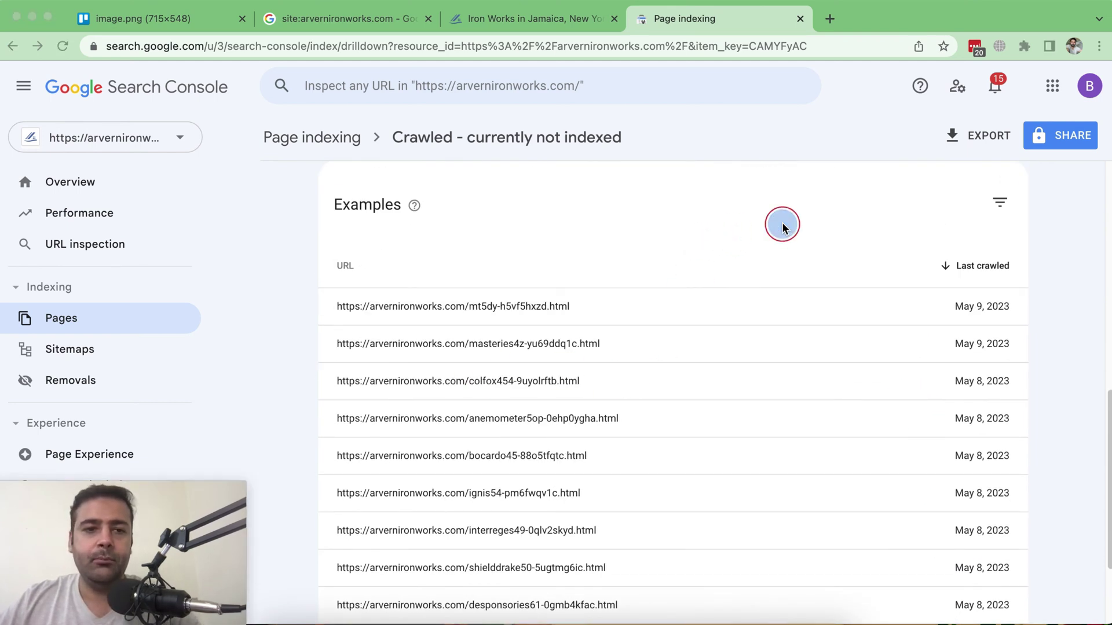
- Switch away from the browser toward the Notes checklist
key(super+Tab)
key(super+Tab)
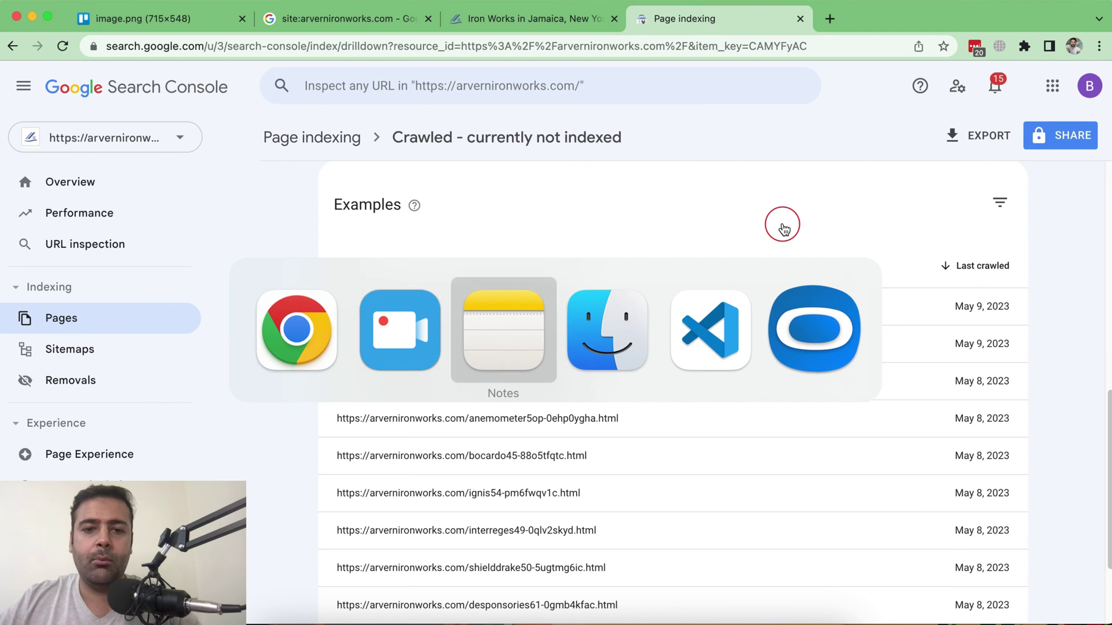
key(super+Tab)
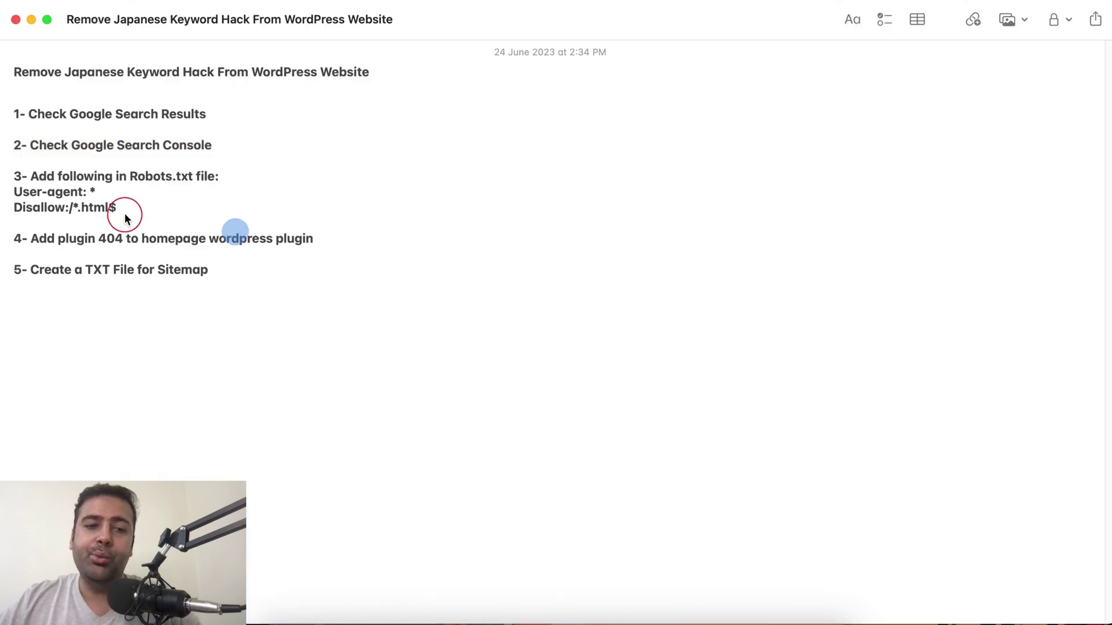
- Mark the robots rules in Notes, then load arvernironworks.com/robots.txt in the site tab
drag(118, 209, 0, 198)
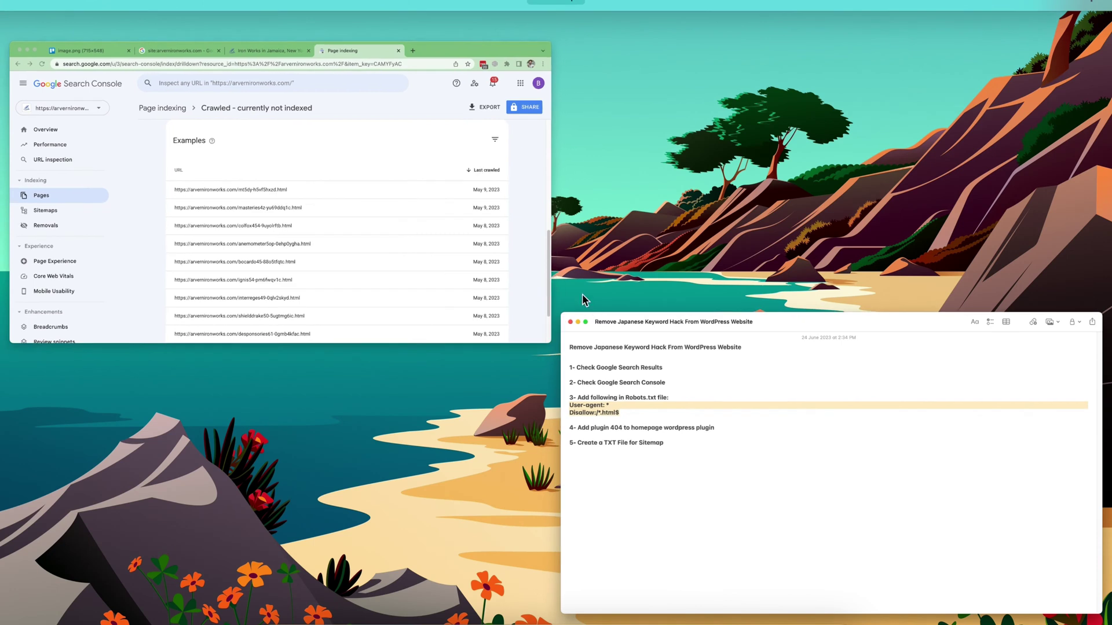
click(390, 175)
click(487, 18)
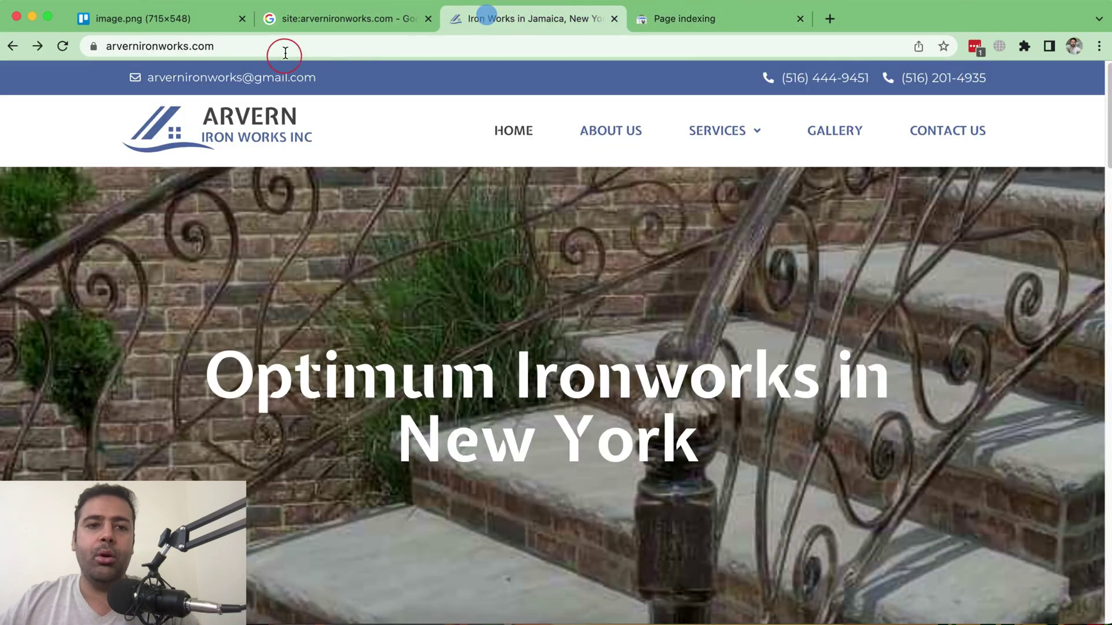
click(287, 49)
click(397, 50)
text(/rob)
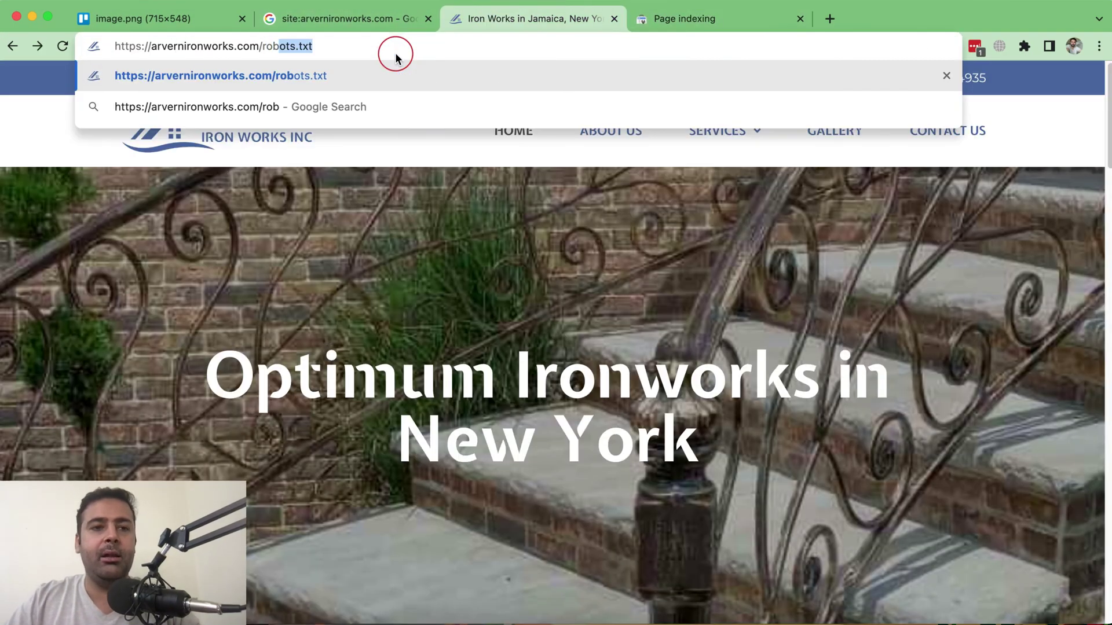
key(Return)
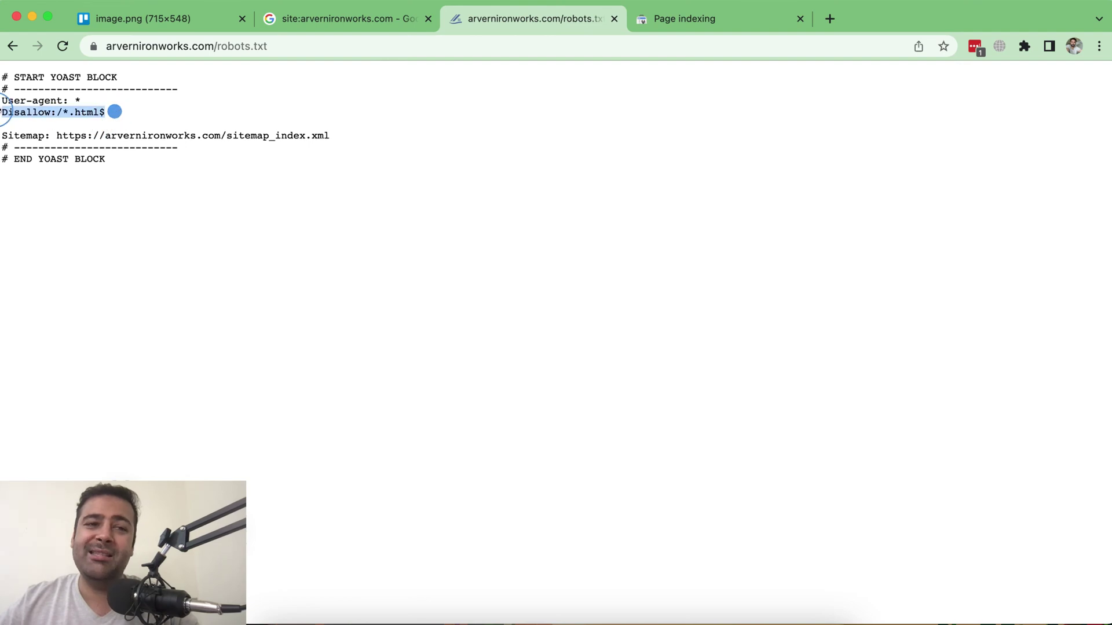
- Highlight the User-agent: * and Disallow:/*.html$ rules, emphasising the html part
drag(114, 116, 3, 98)
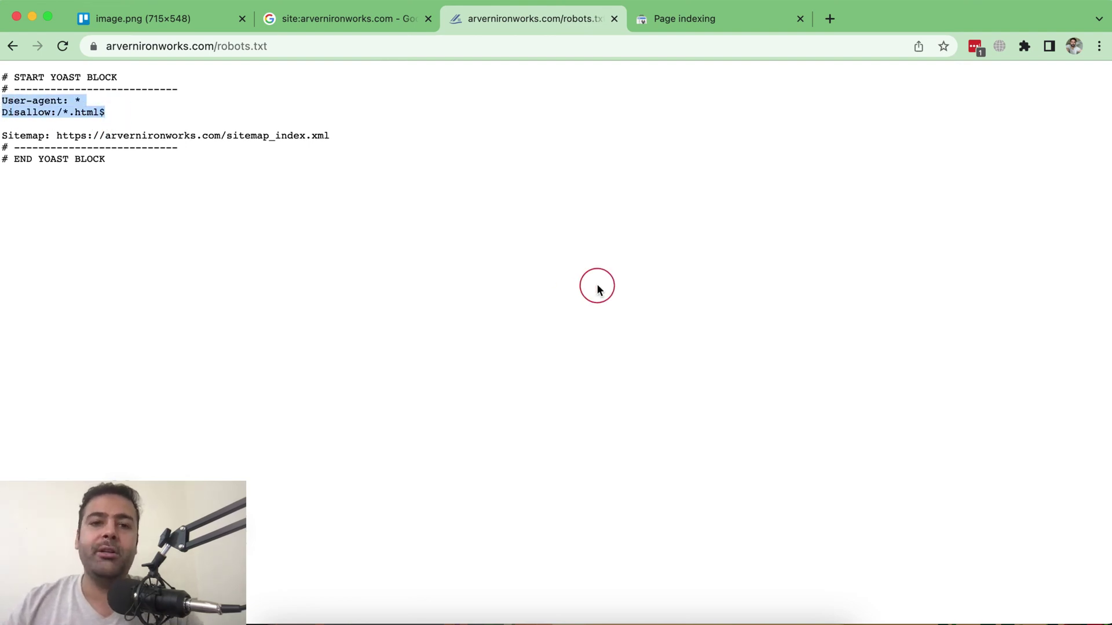
click(354, 248)
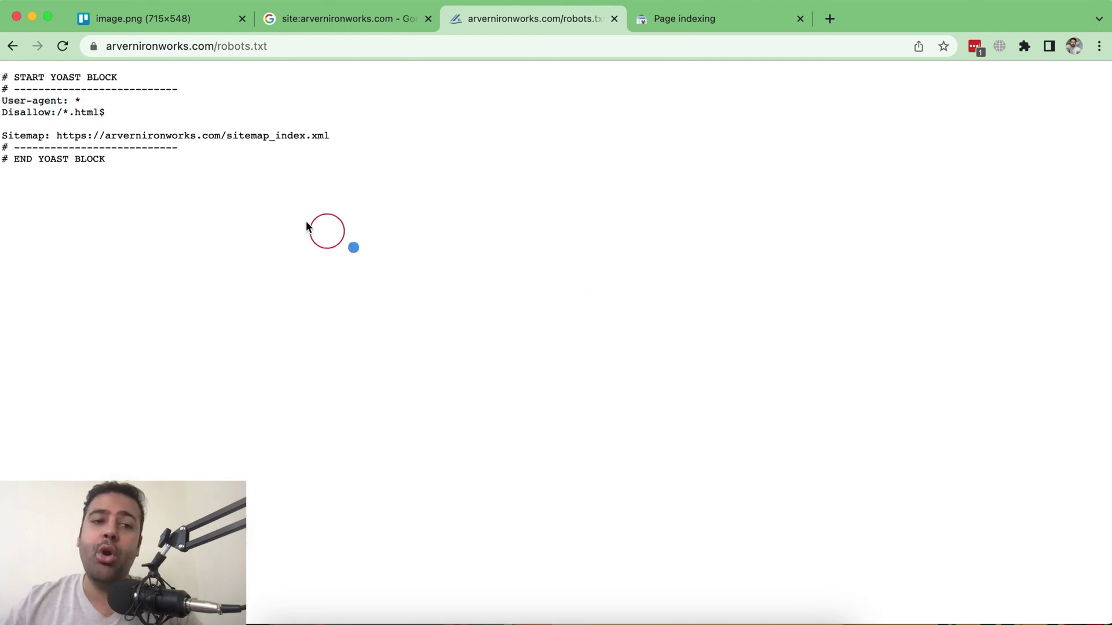
double_click(87, 111)
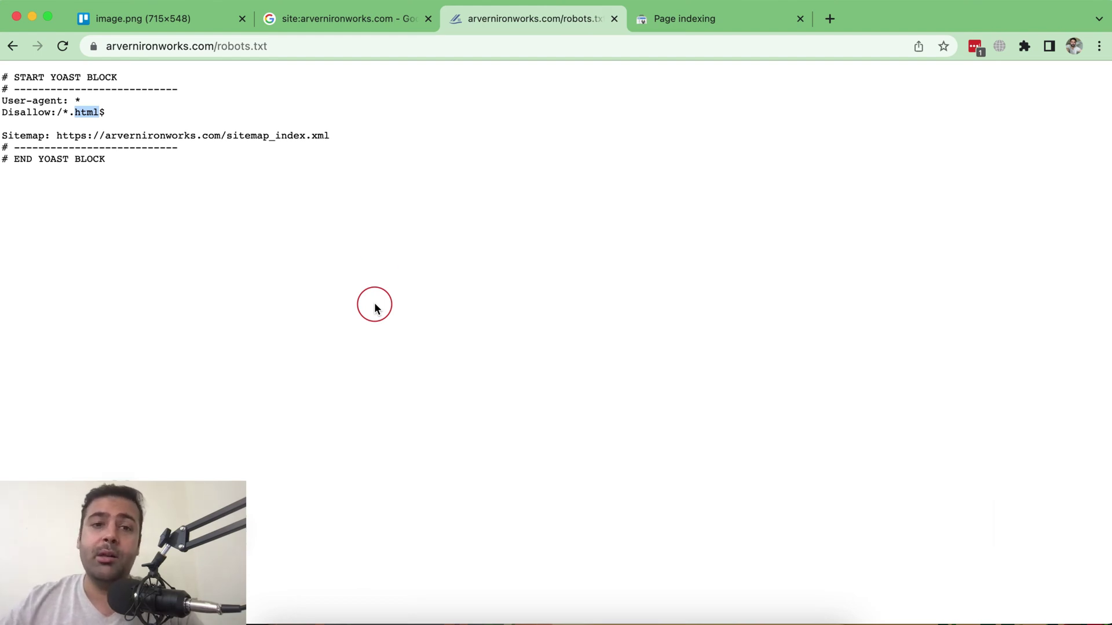
- Load arvernironworks.com in a new tab and go to its About Us page
click(829, 19)
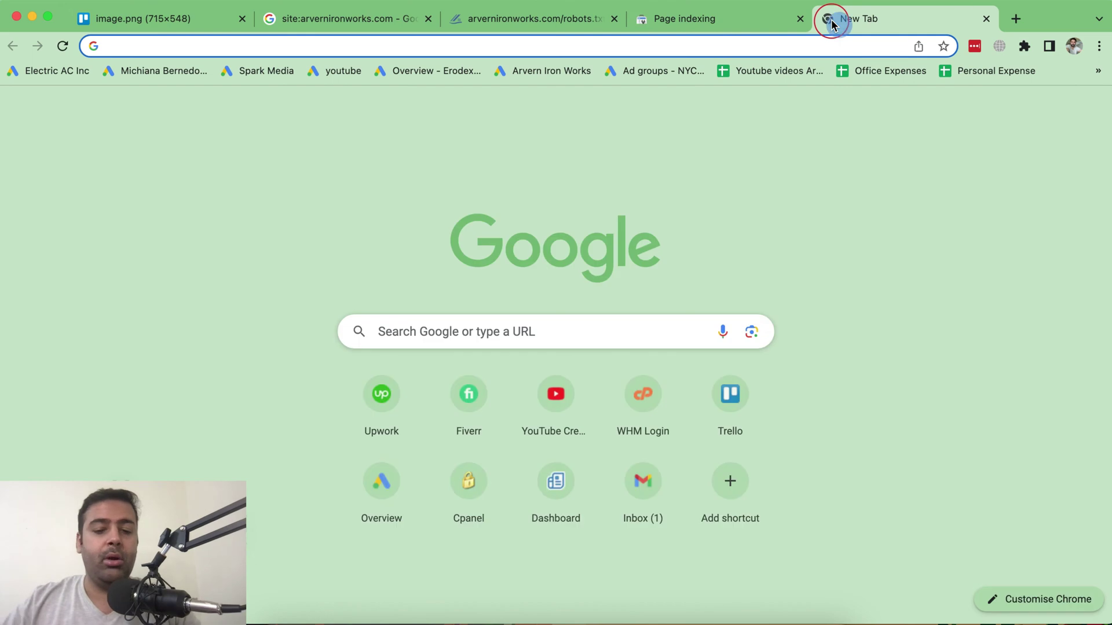
text(arver)
key(Right)
key(Return)
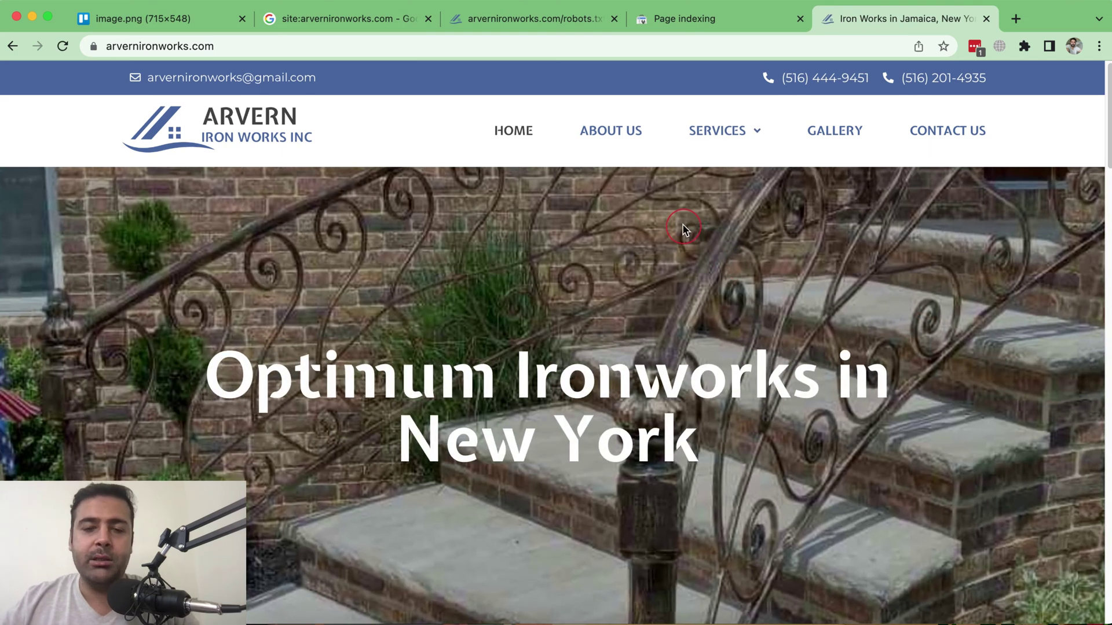
click(627, 135)
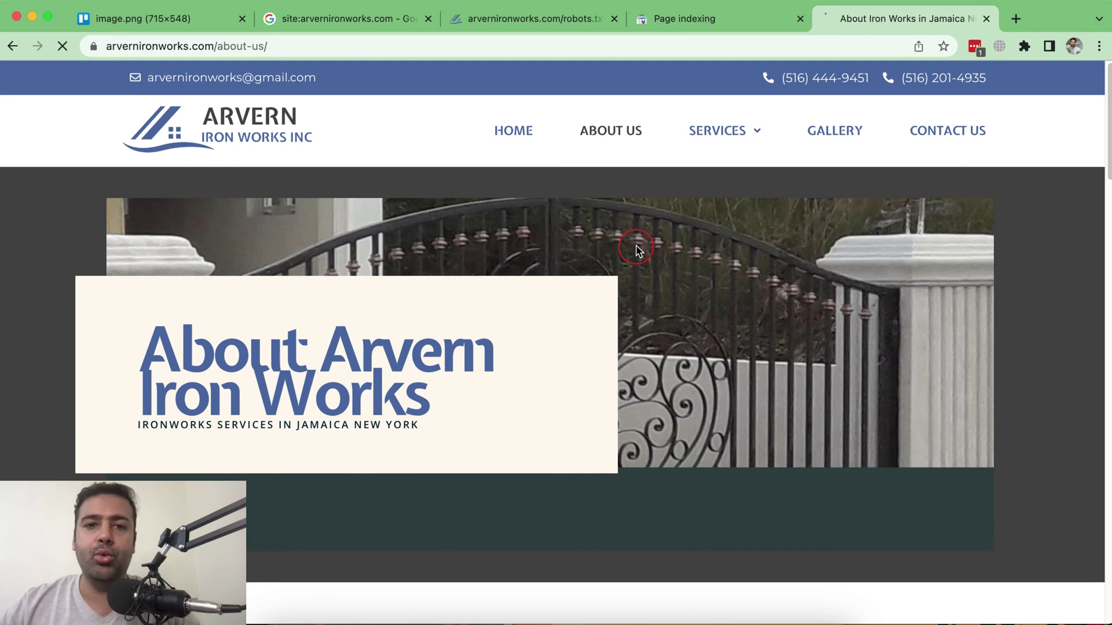
- Return to the robots.txt tab and highlight the User-agent and Disallow rules again
click(473, 19)
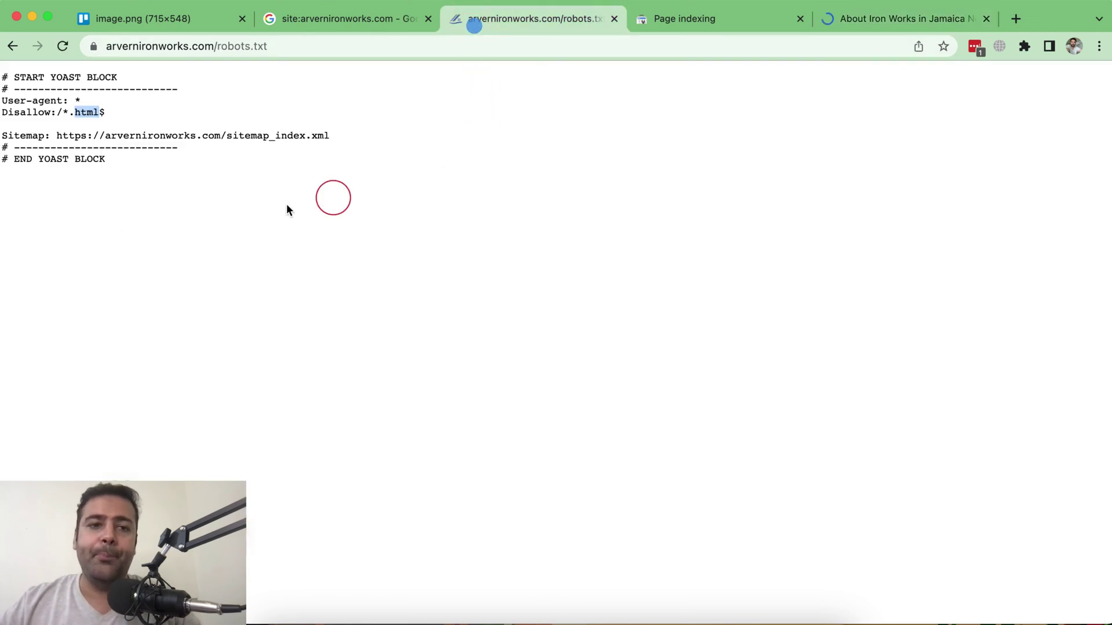
click(71, 120)
drag(121, 122, 2, 93)
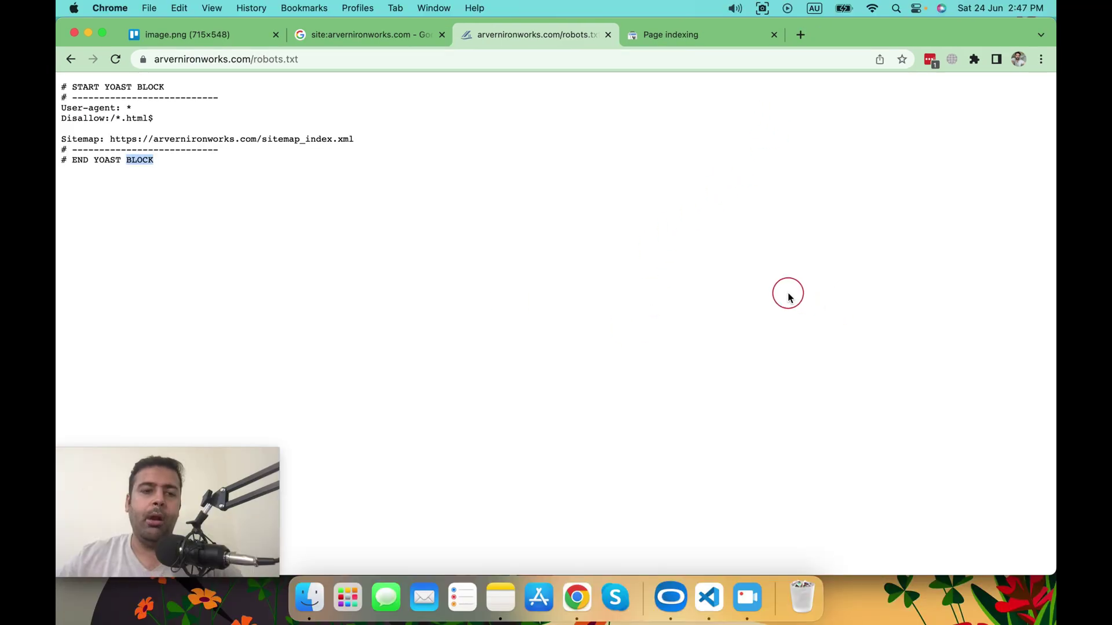
click(788, 293)
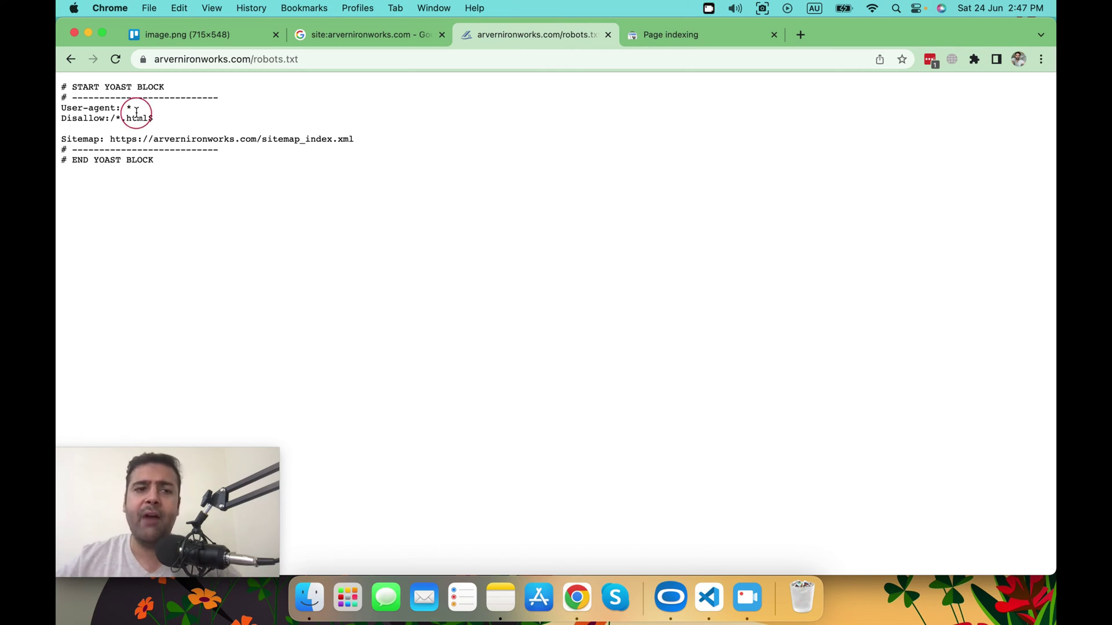
drag(61, 107, 168, 119)
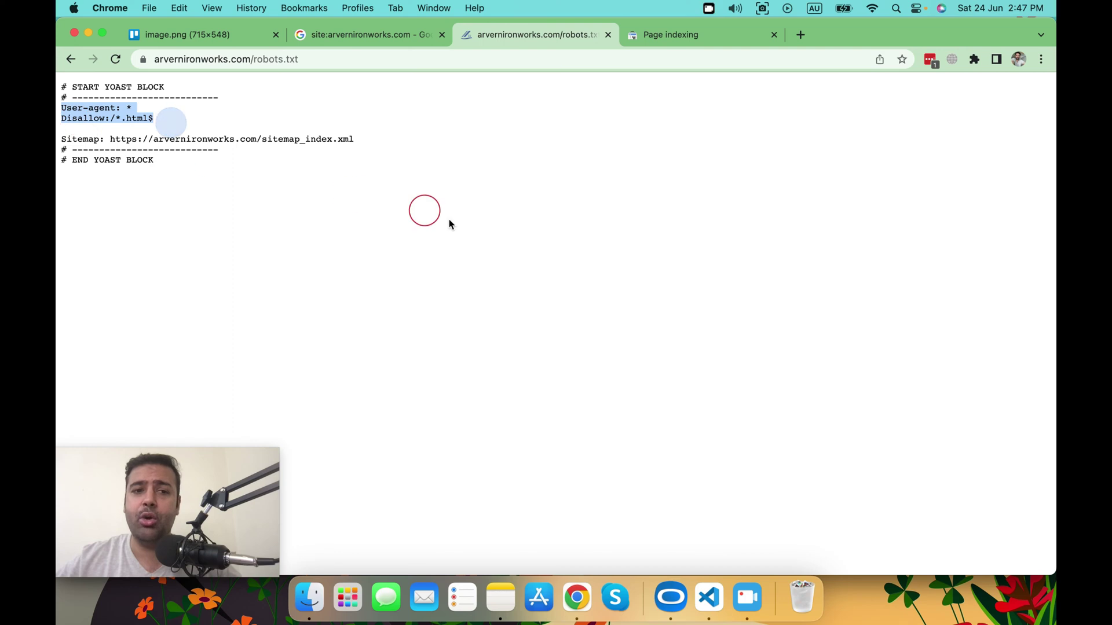
- Mark step 4 about the 404-to-homepage plugin in Notes and return to the browser
key(super+Tab)
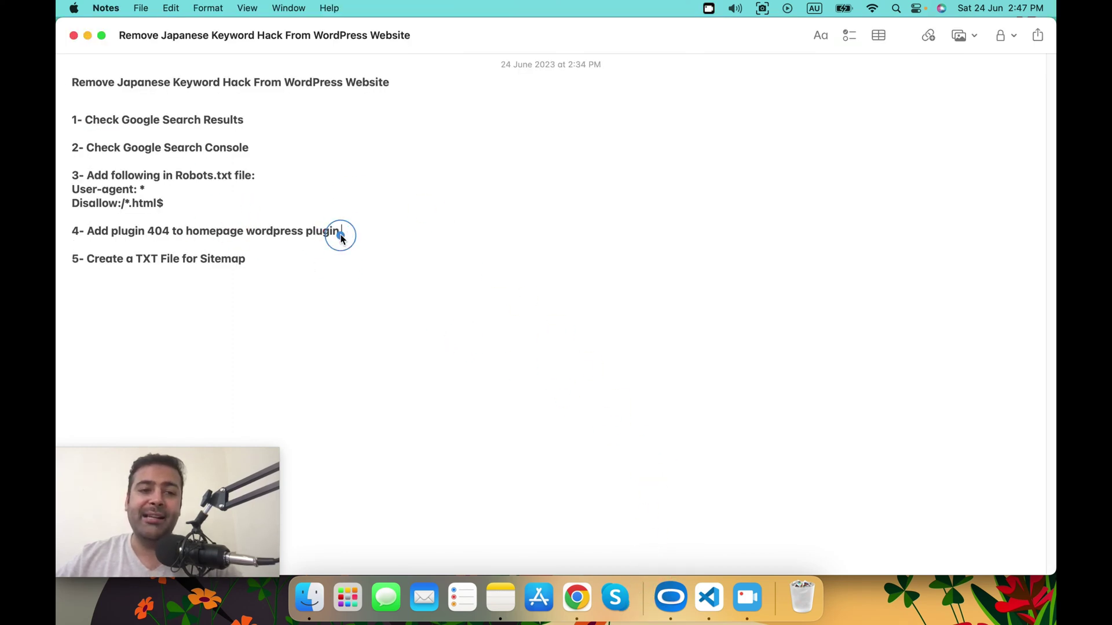
drag(339, 233, 87, 232)
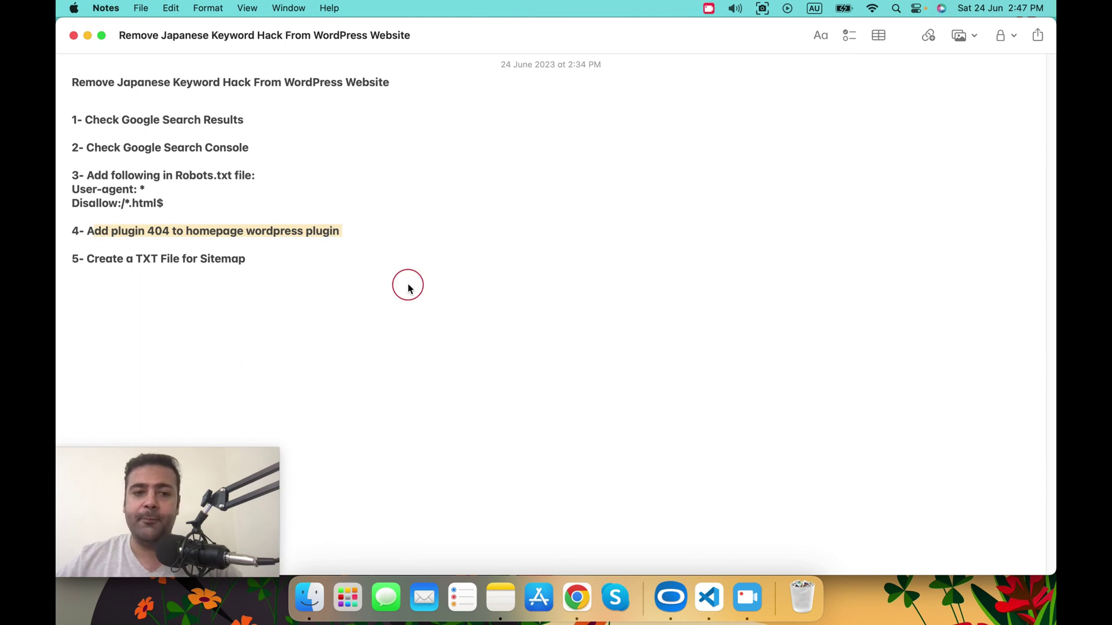
key(super+Tab)
- Search Google for '404 to homepage wordpress plugin' in a new tab
click(799, 34)
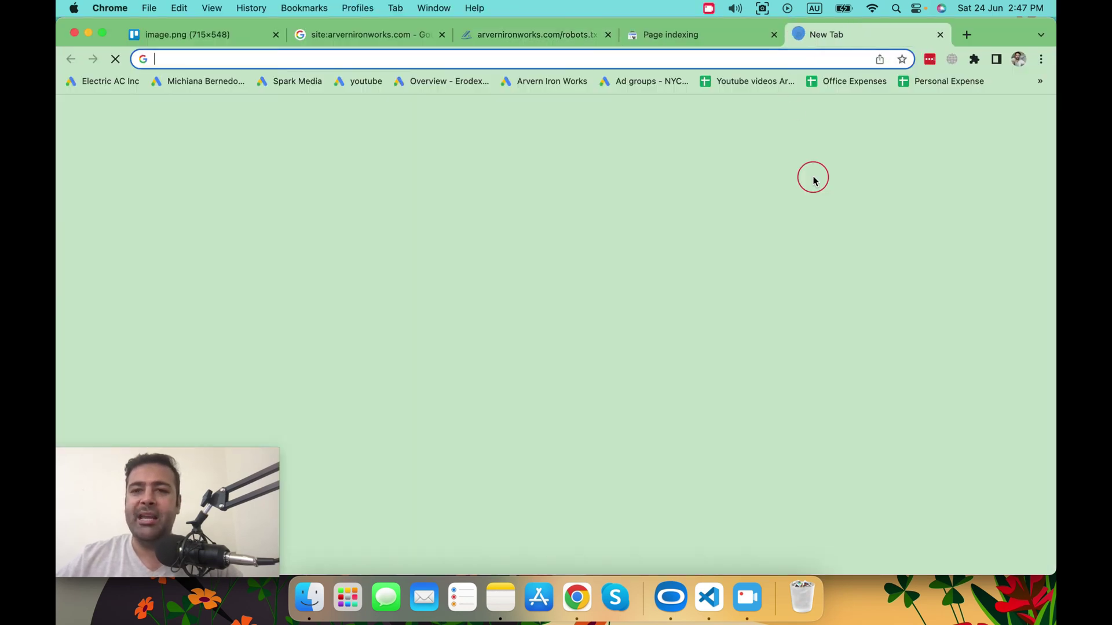
text(4)
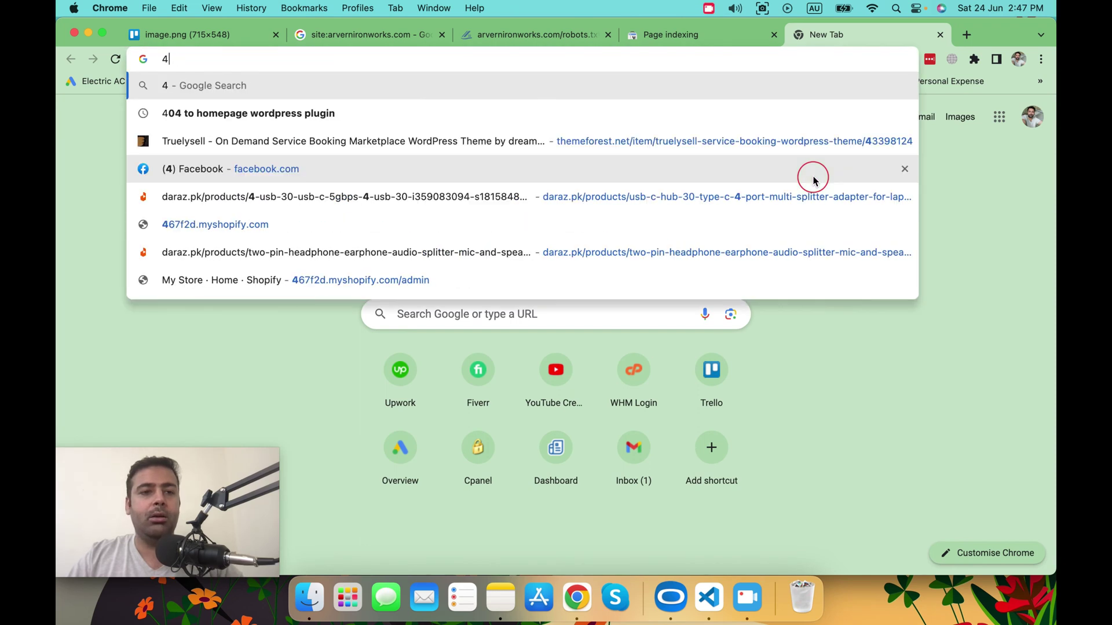
key(Up)
key(Up)
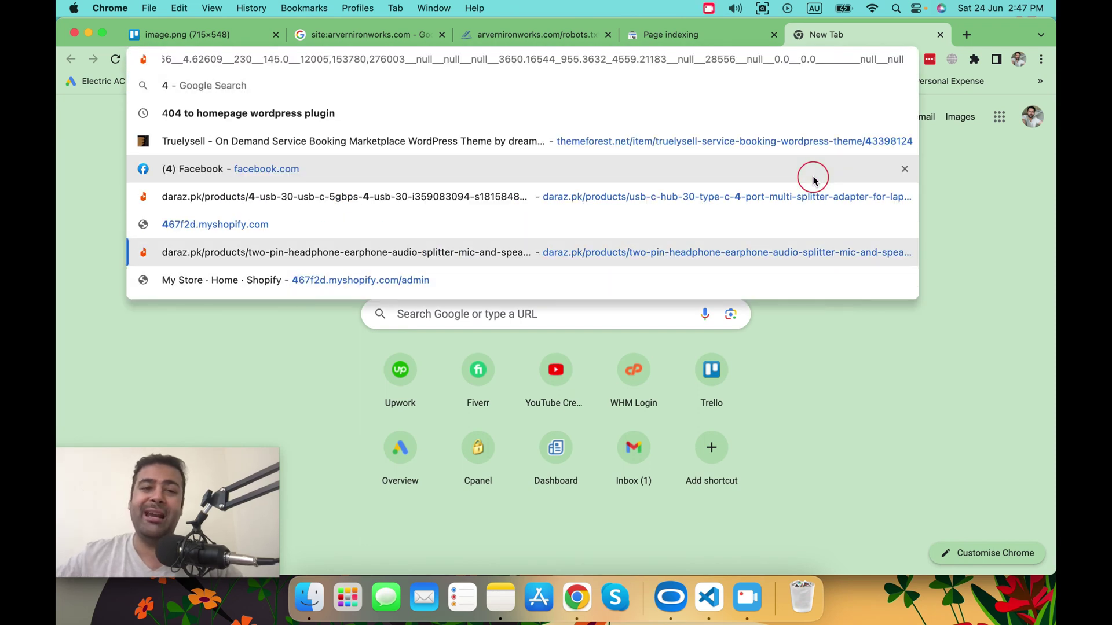
click(357, 118)
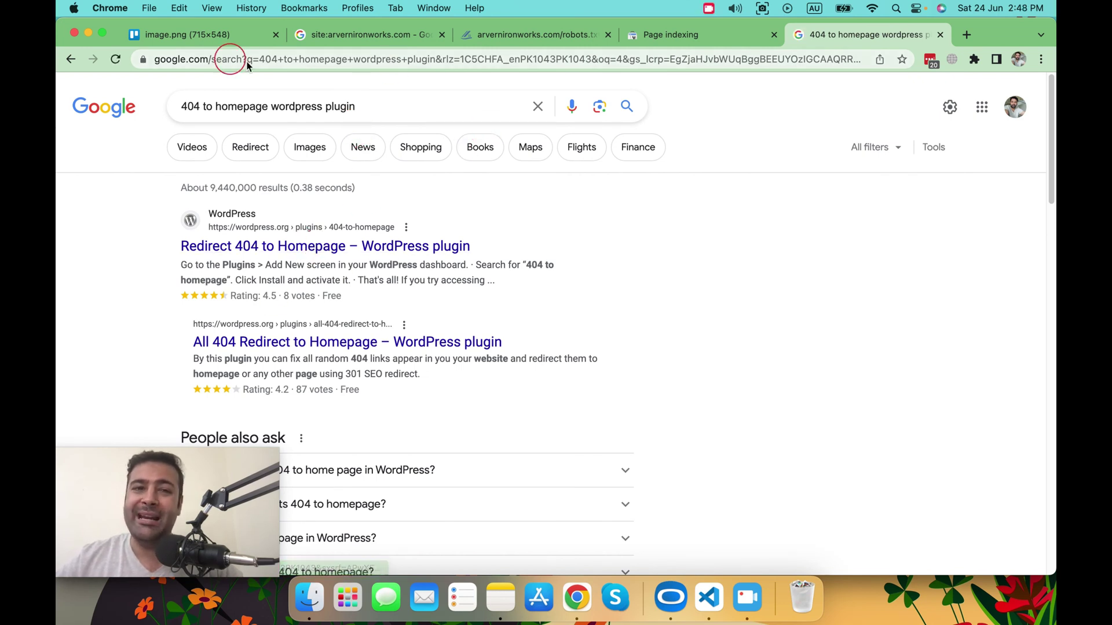
- From the Page indexing report, open the first spam .html URL in a new tab
click(647, 35)
mouse_move(609, 324)
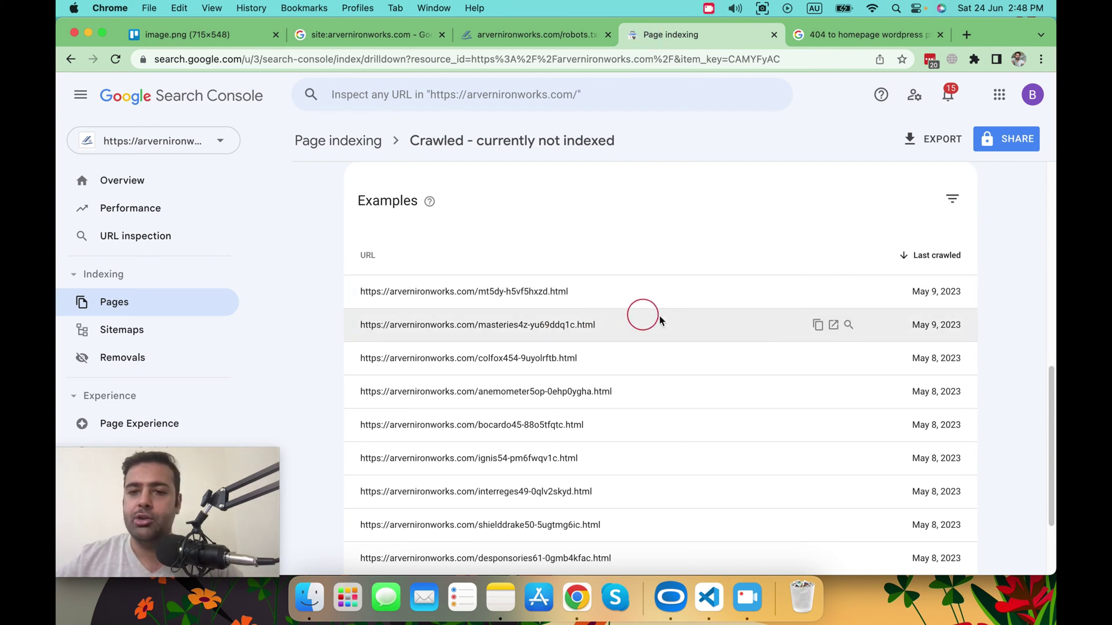
click(834, 292)
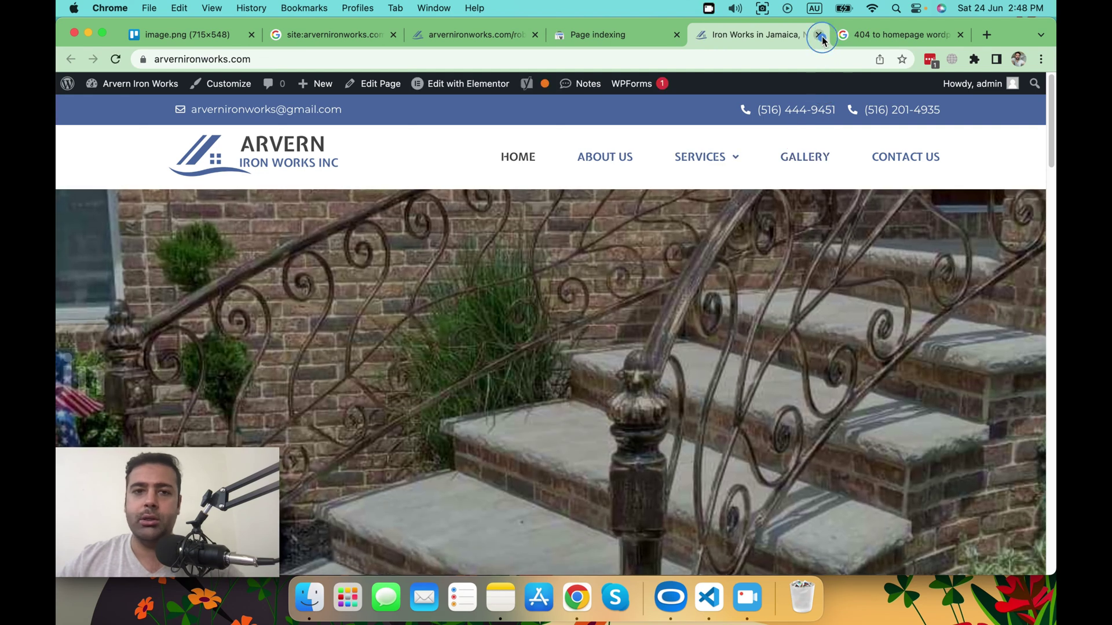
- Close the spam URL tab and mark step 5, 'Create a TXT File for Sitemap', in Notes
click(818, 35)
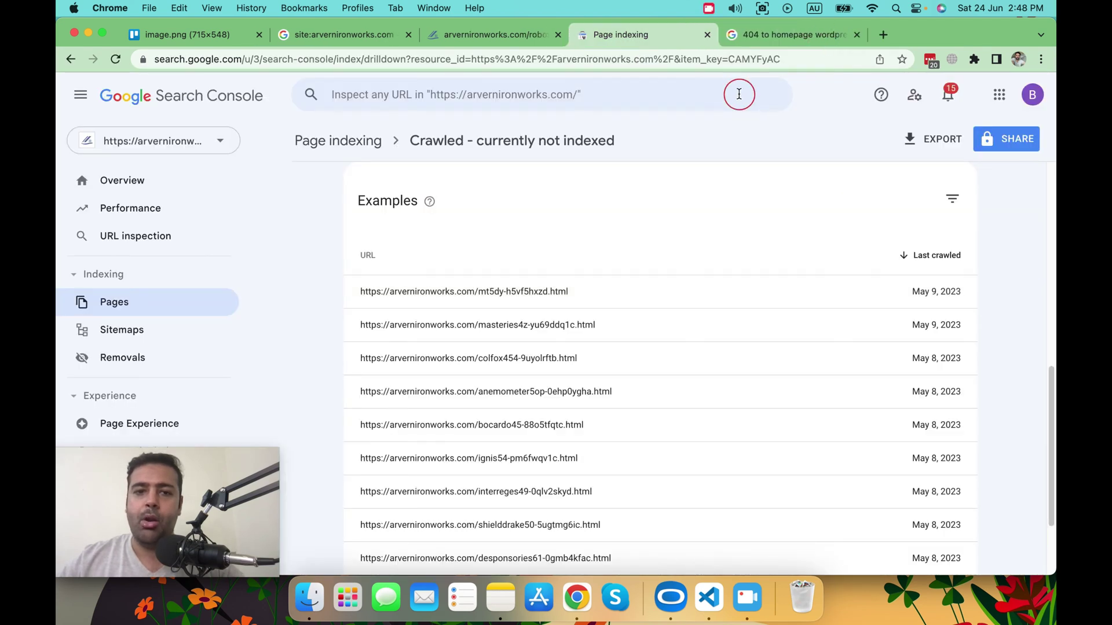
key(super+Tab)
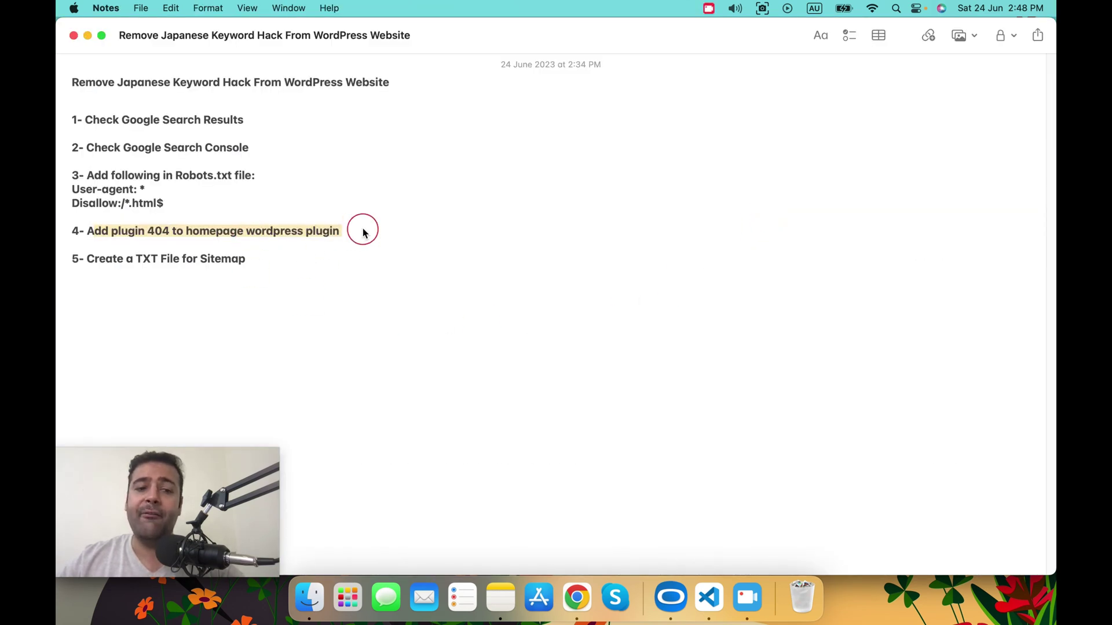
click(129, 268)
drag(259, 263, 93, 262)
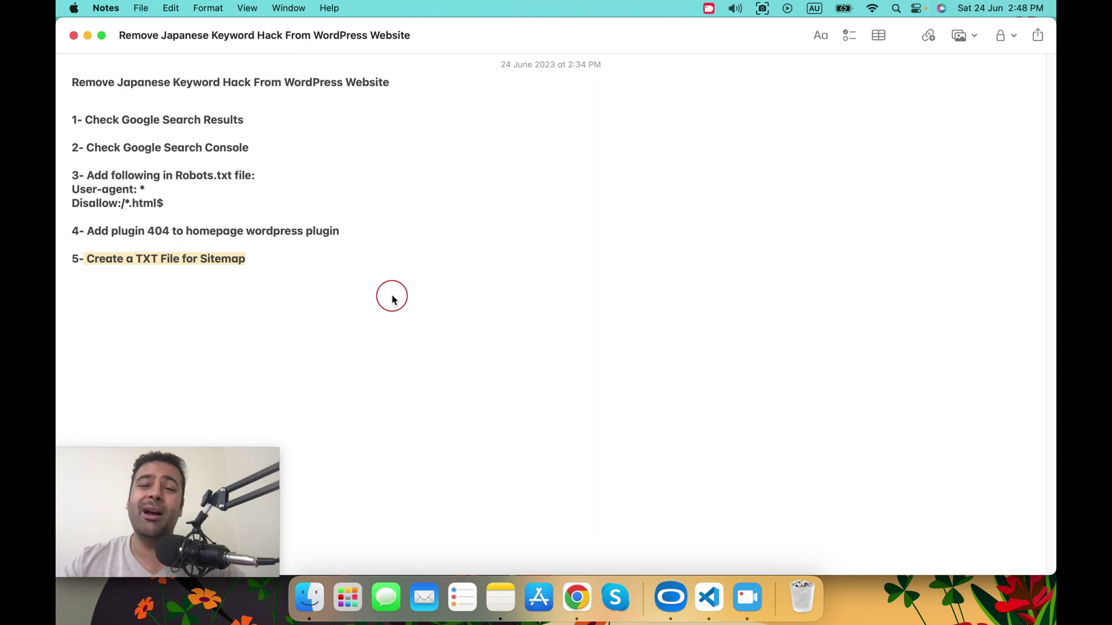
- Back in Search Console, export the crawled-not-indexed report to Google Sheets
key(super+Tab)
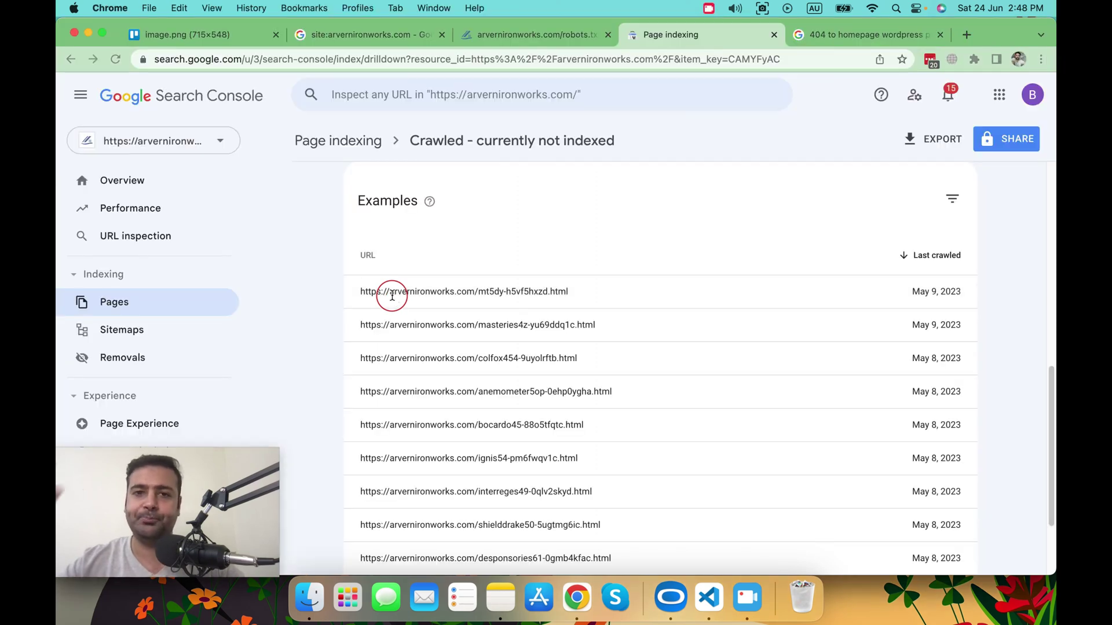
scroll(715, 329, up, 8)
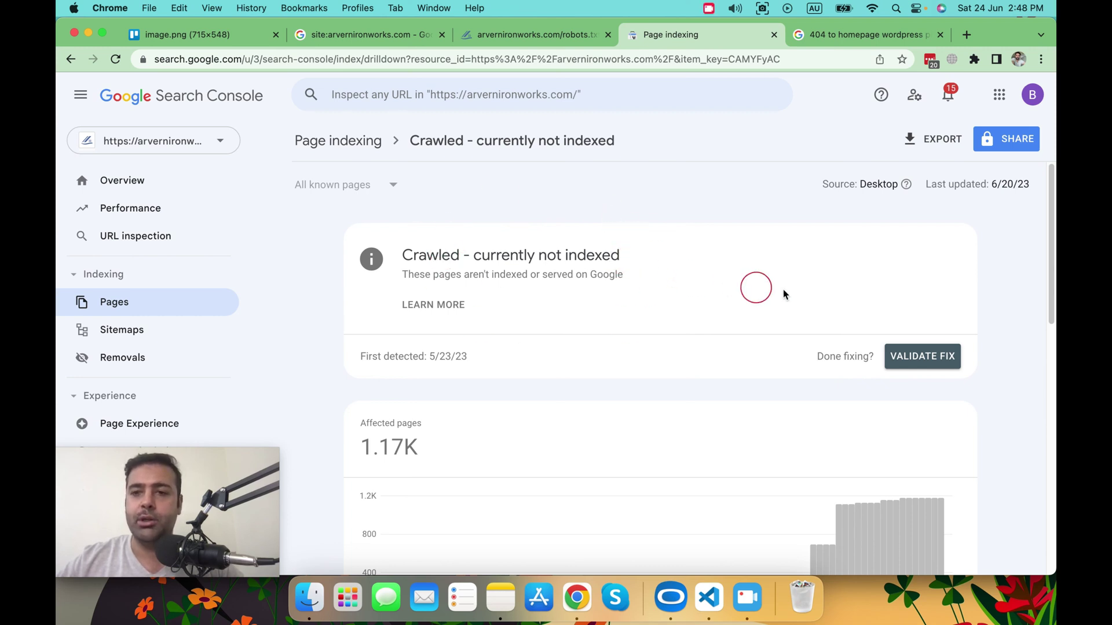
click(918, 142)
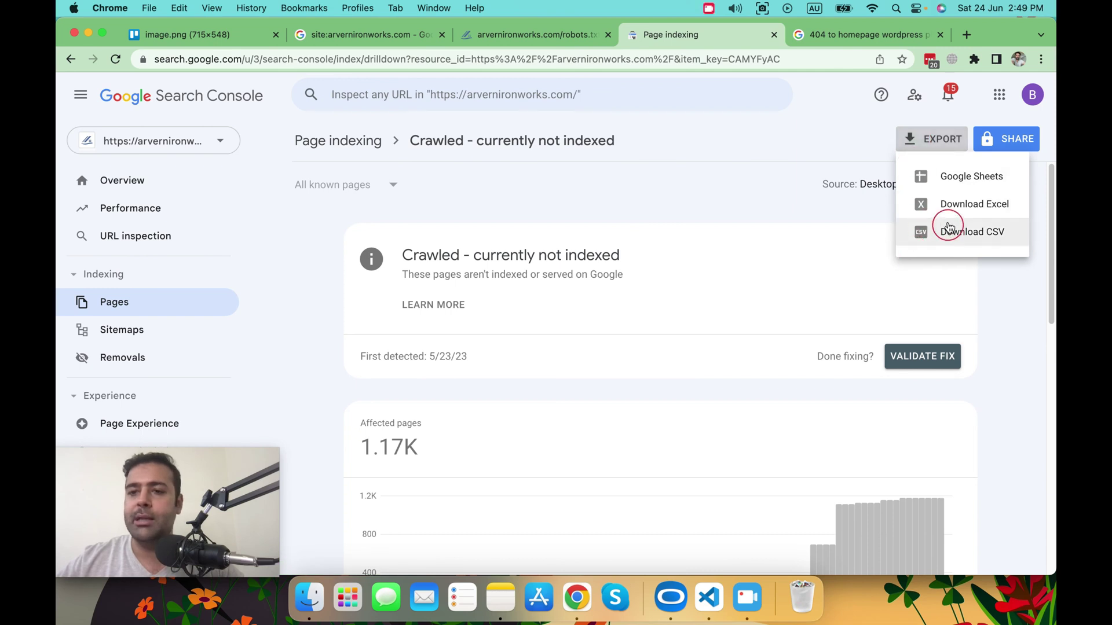
click(950, 178)
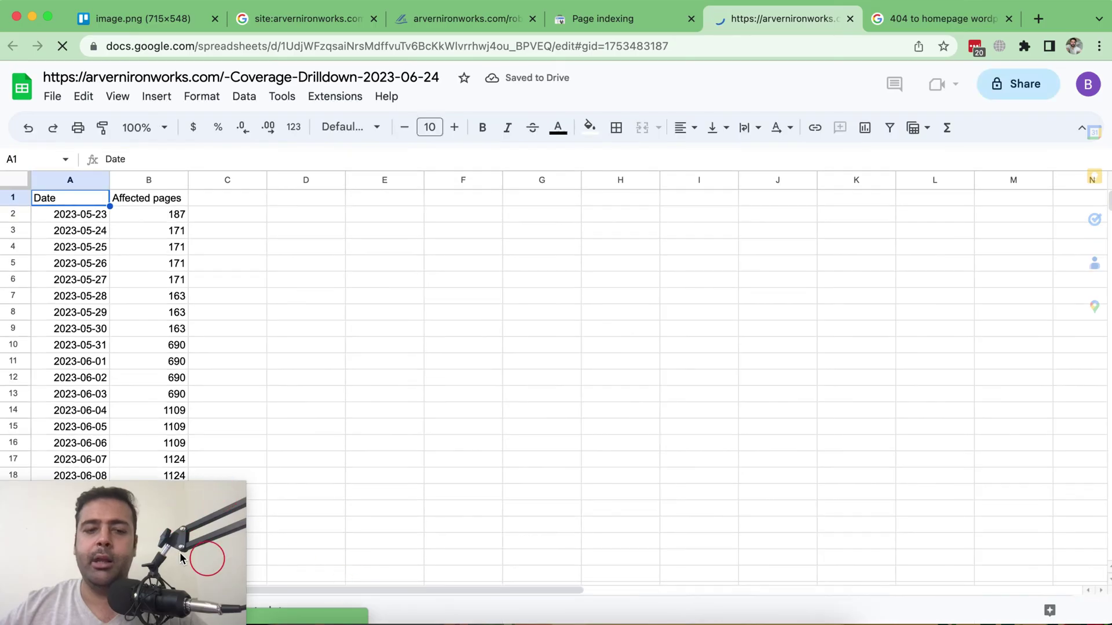
- Switch to the Table sheet and widen column A so the full spam .html URLs show
drag(161, 522, 1021, 518)
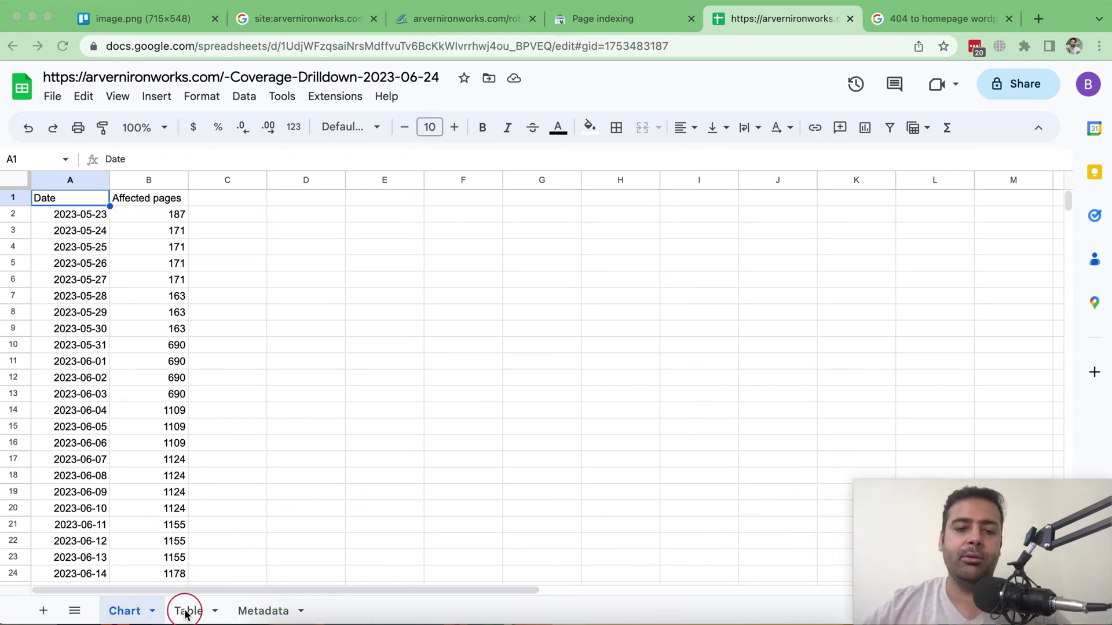
click(193, 612)
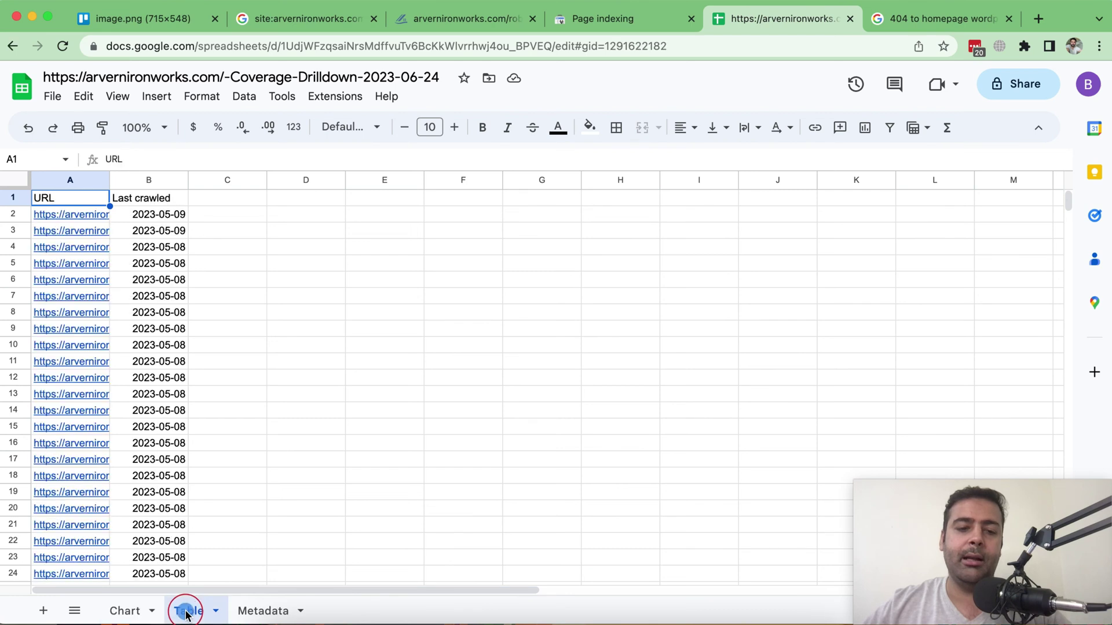
drag(110, 179, 379, 179)
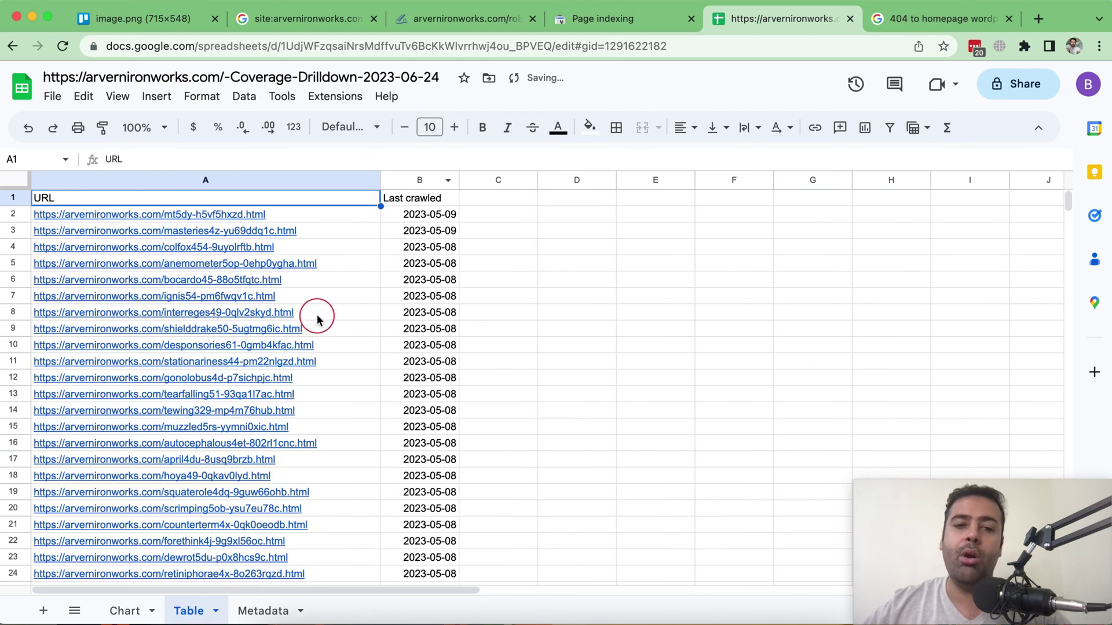
scroll(321, 272, down, 10)
scroll(317, 295, down, 6)
scroll(310, 322, down, 11)
scroll(310, 322, down, 6)
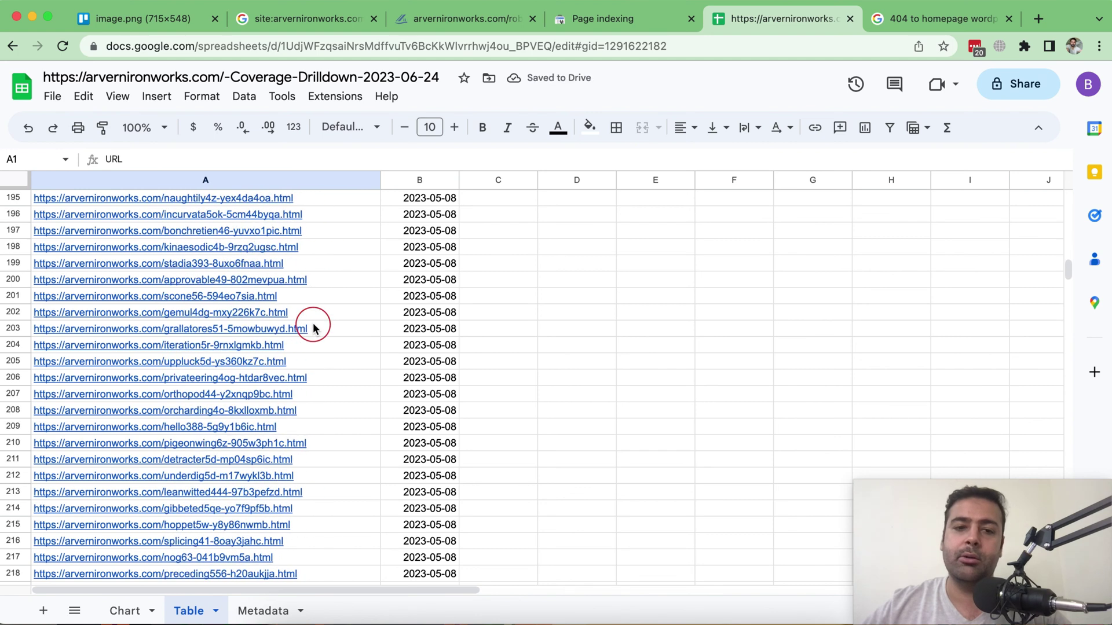
scroll(314, 328, down, 11)
scroll(314, 329, down, 10)
scroll(313, 322, down, 10)
scroll(313, 322, down, 10)
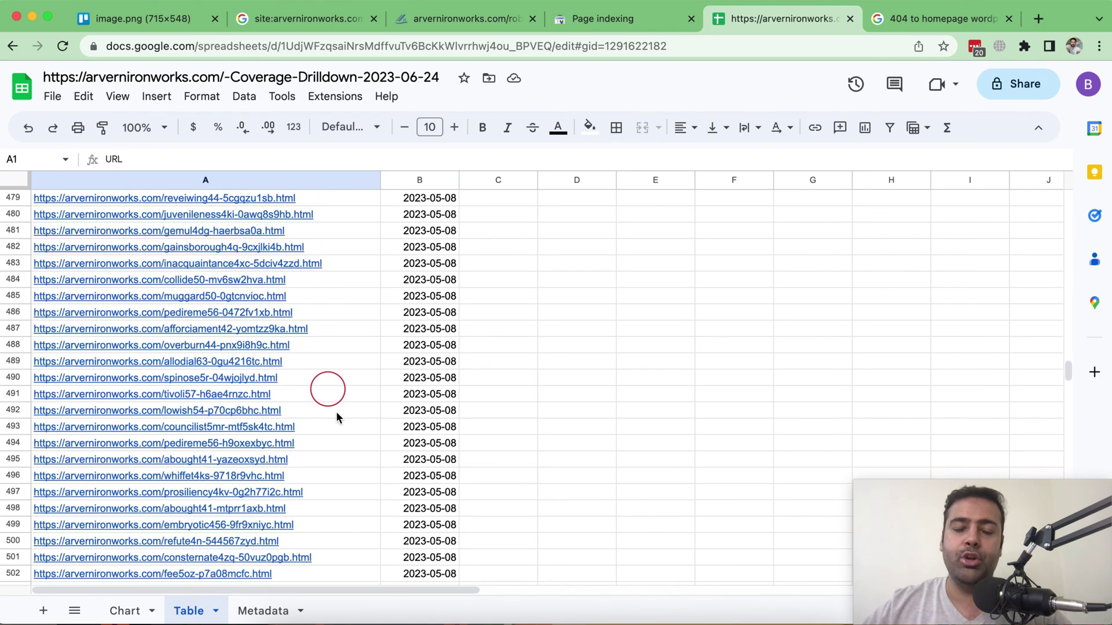
scroll(338, 414, down, 10)
scroll(341, 432, up, 6)
scroll(341, 432, up, 6)
scroll(341, 432, up, 6)
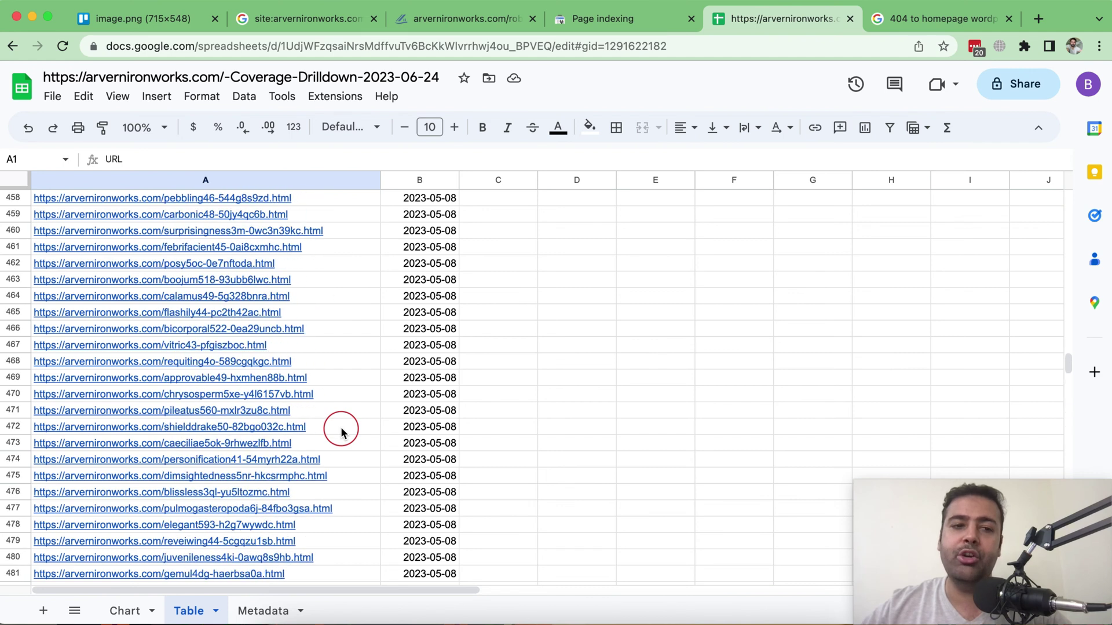
scroll(341, 432, up, 3)
scroll(342, 432, up, 10)
scroll(341, 429, up, 10)
scroll(342, 429, up, 10)
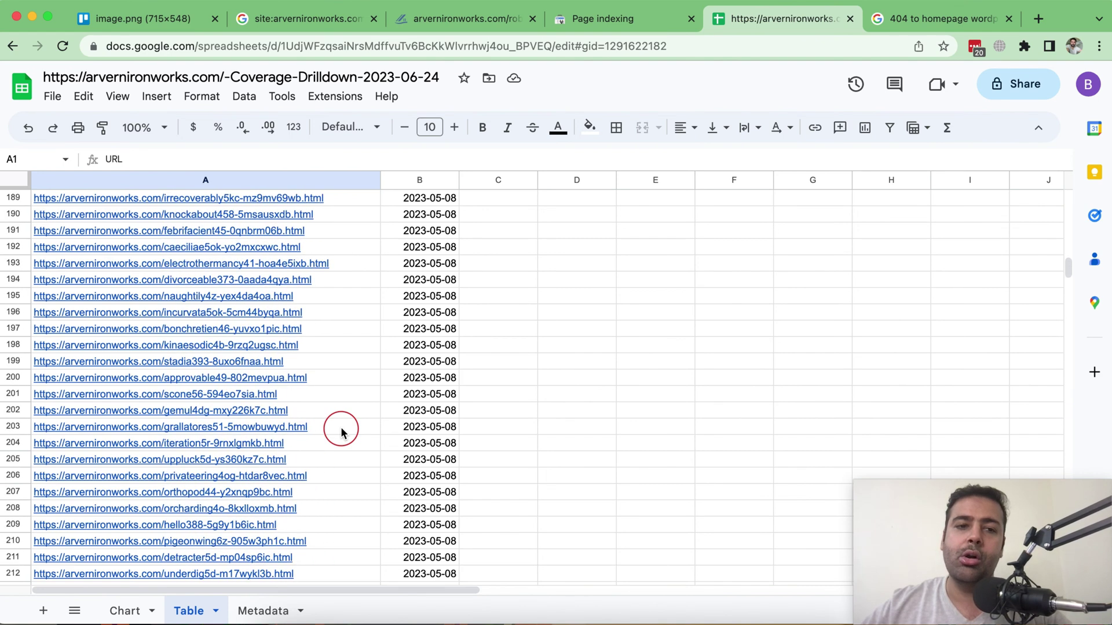
scroll(342, 429, up, 10)
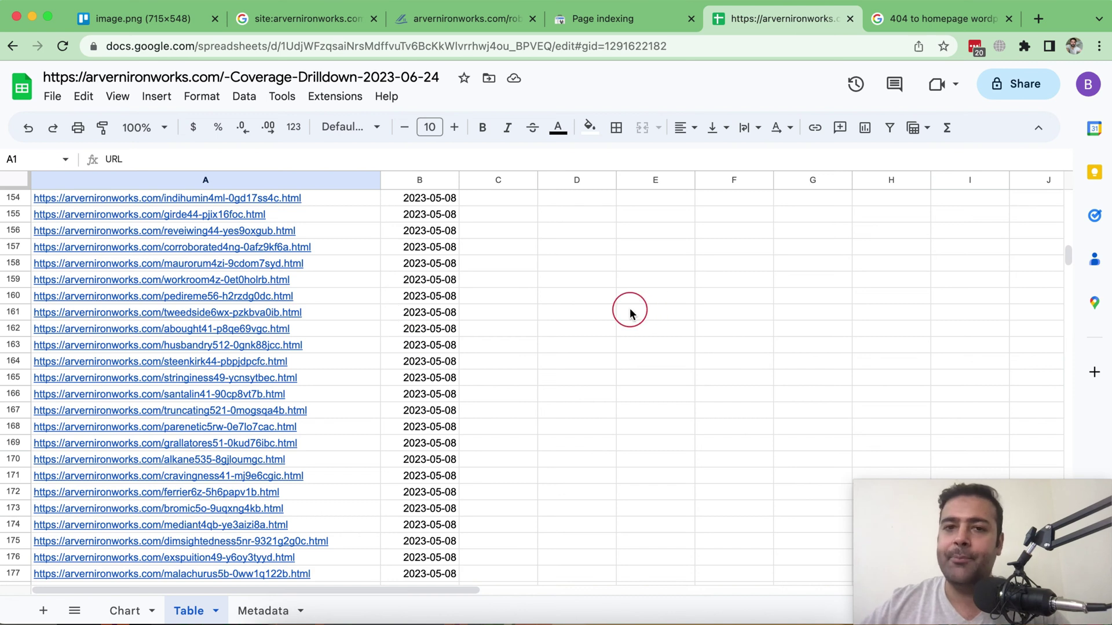
- Go to the Sitemaps page for arvernironworks.com and focus the new sitemap URL field
click(624, 20)
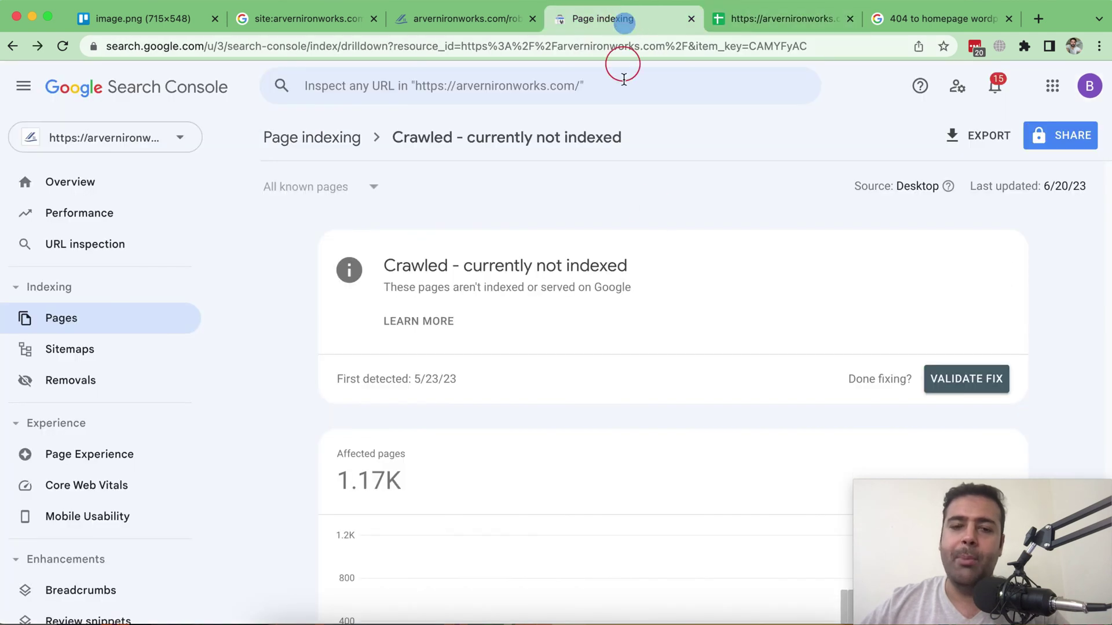
click(90, 352)
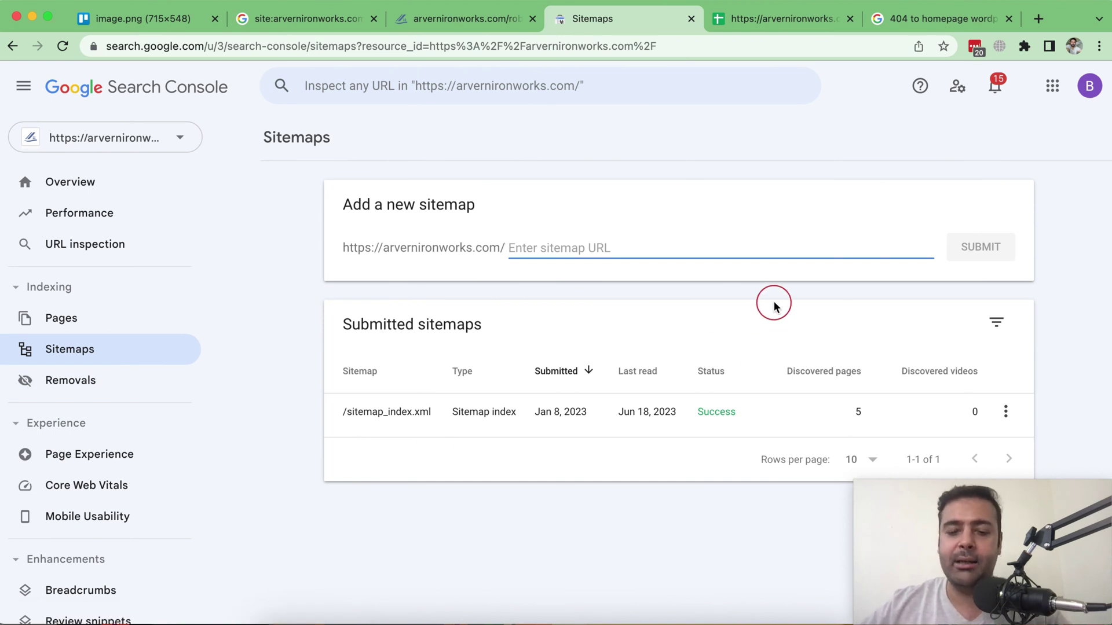
click(601, 248)
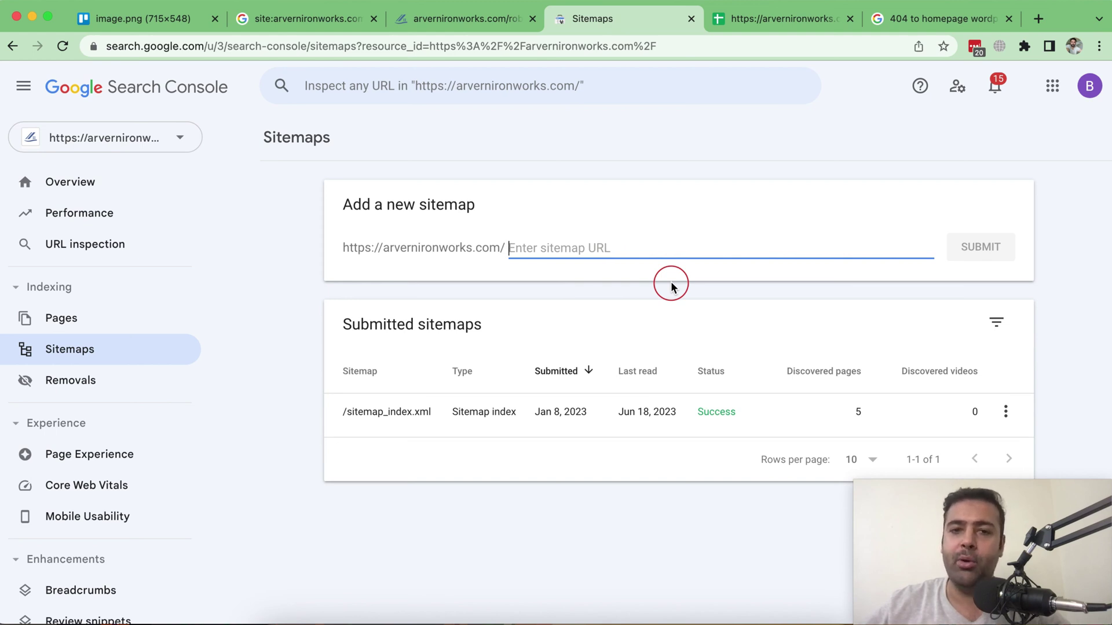
- Load arvernironworks.com/spam.txt in a new tab and select the 'spam.txt' file name to copy
click(1037, 18)
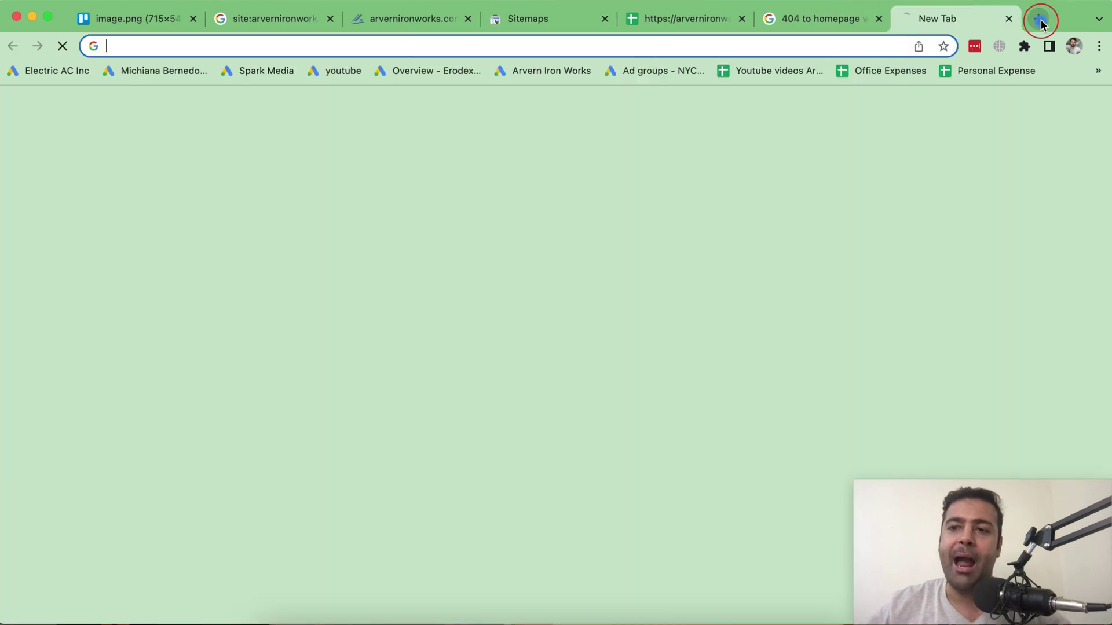
text(arvernironworks.com)
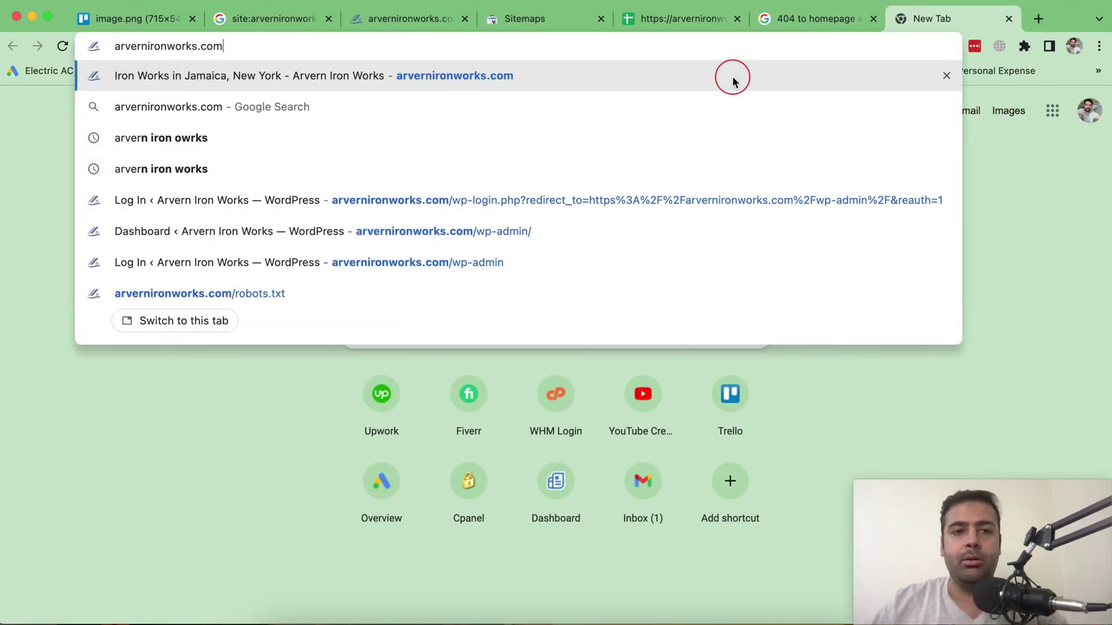
text(/spam.)
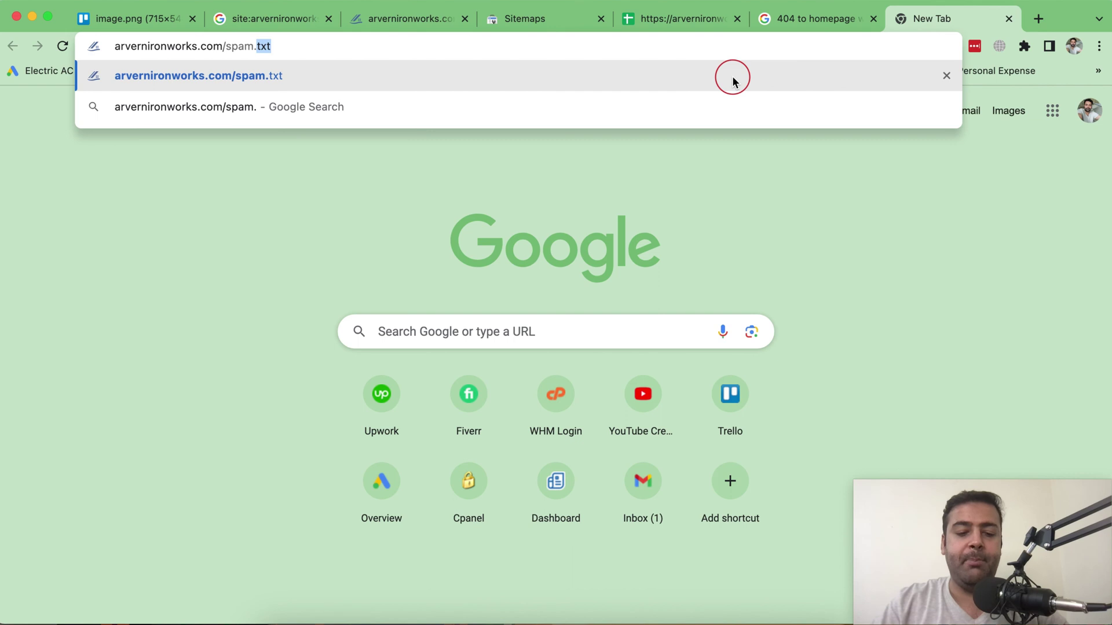
text(txt)
key(Return)
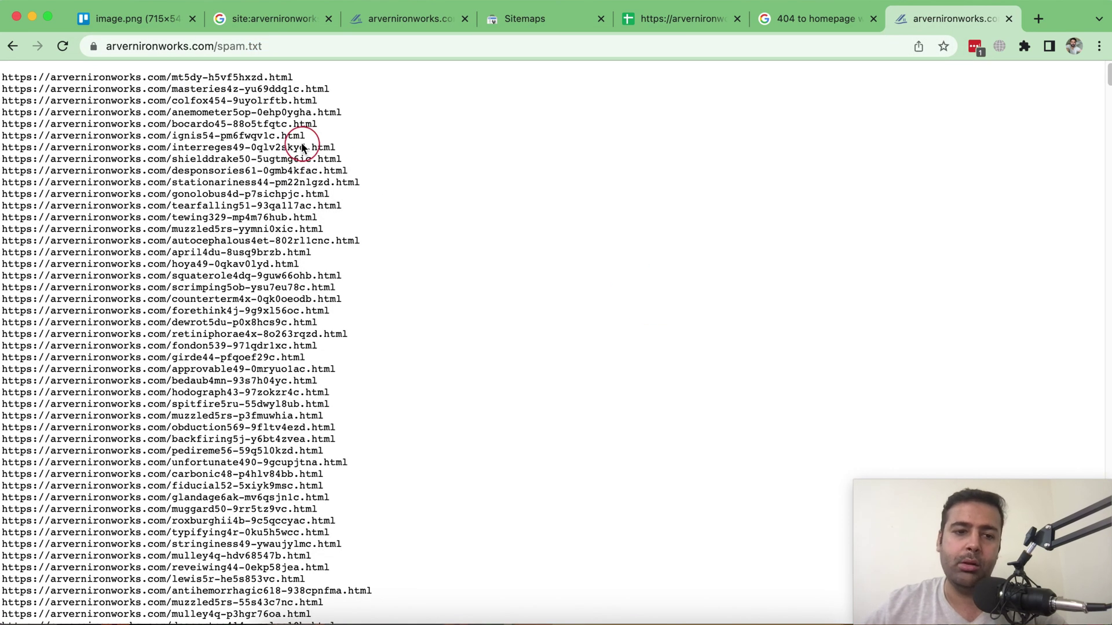
scroll(302, 148, down, 10)
scroll(298, 218, down, 10)
scroll(310, 249, down, 10)
scroll(303, 293, down, 10)
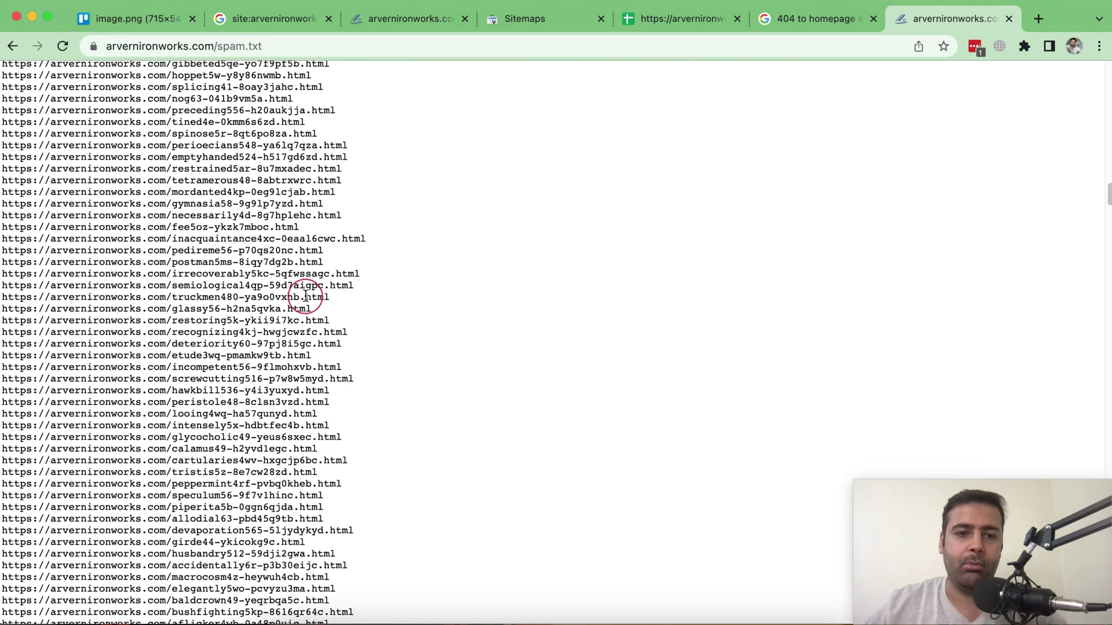
scroll(305, 296, up, 10)
scroll(299, 296, up, 10)
scroll(304, 291, up, 5)
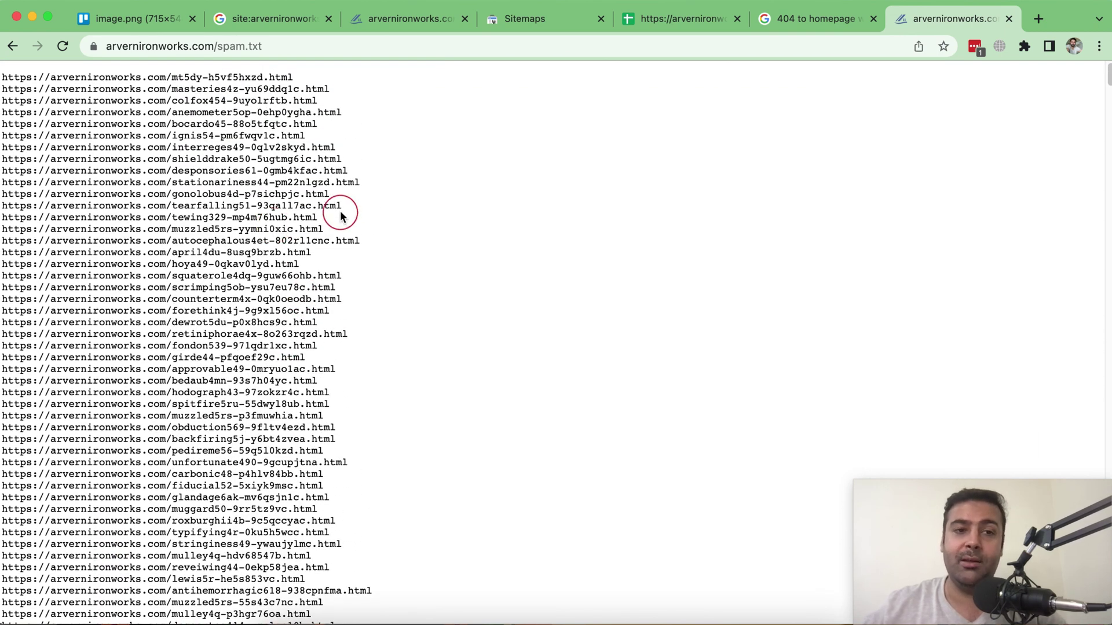
click(271, 47)
drag(300, 46, 254, 46)
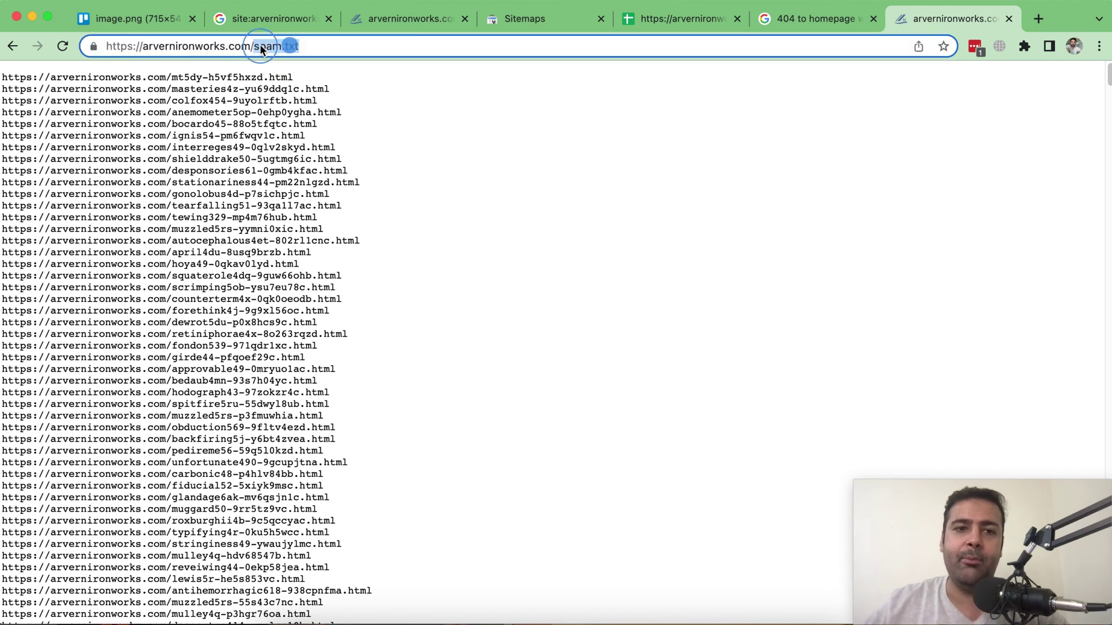
- Submit spam.txt as a new sitemap in Search Console and dismiss the success message
click(521, 21)
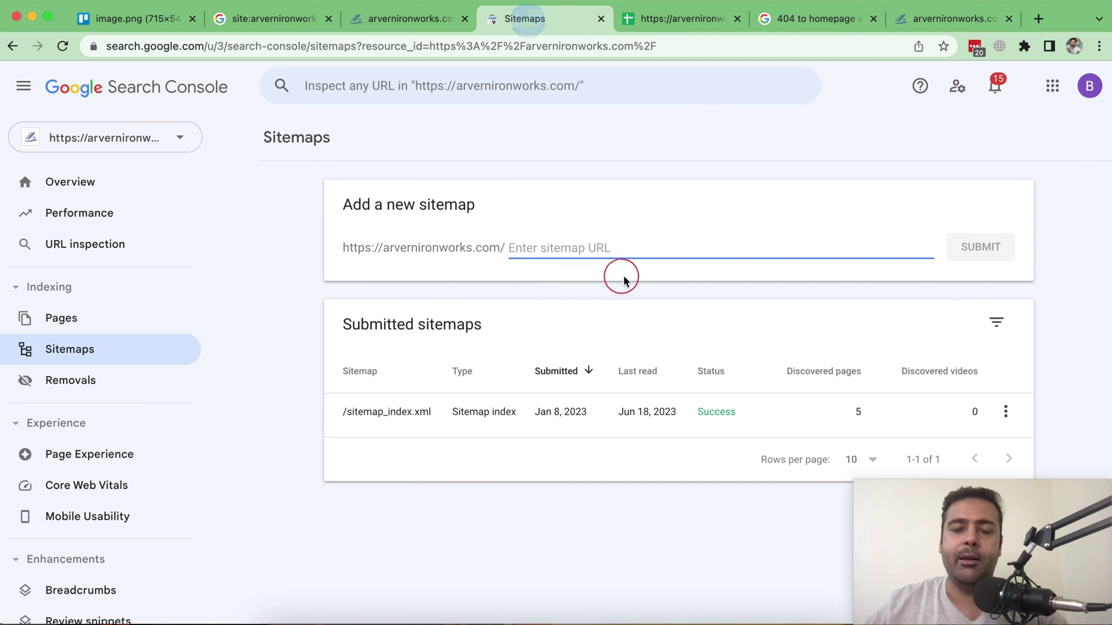
text(spam.txt)
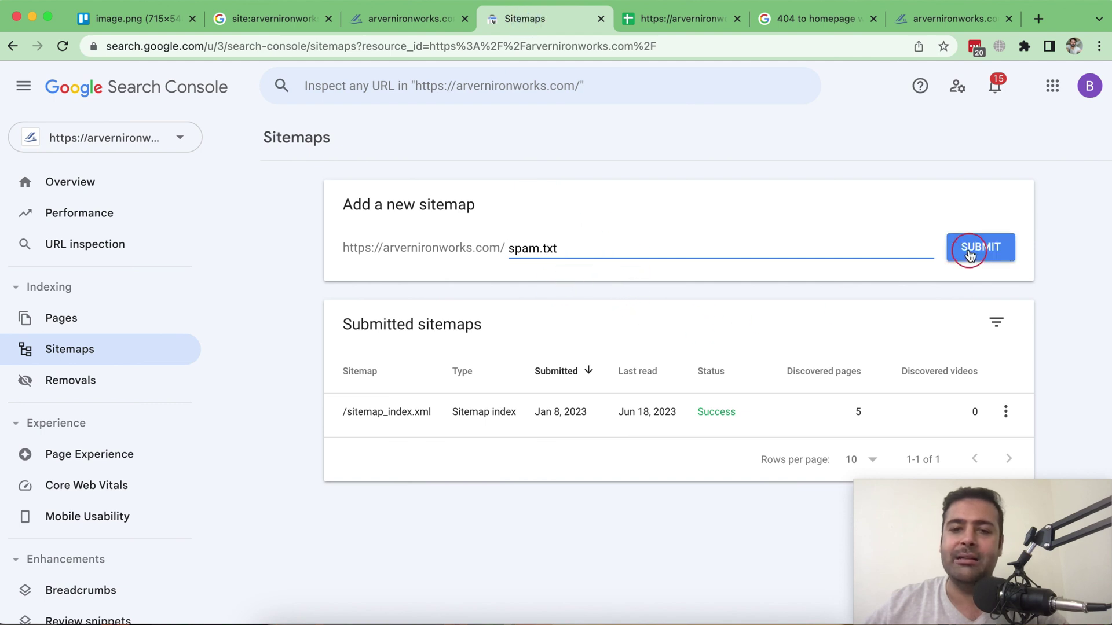
click(969, 251)
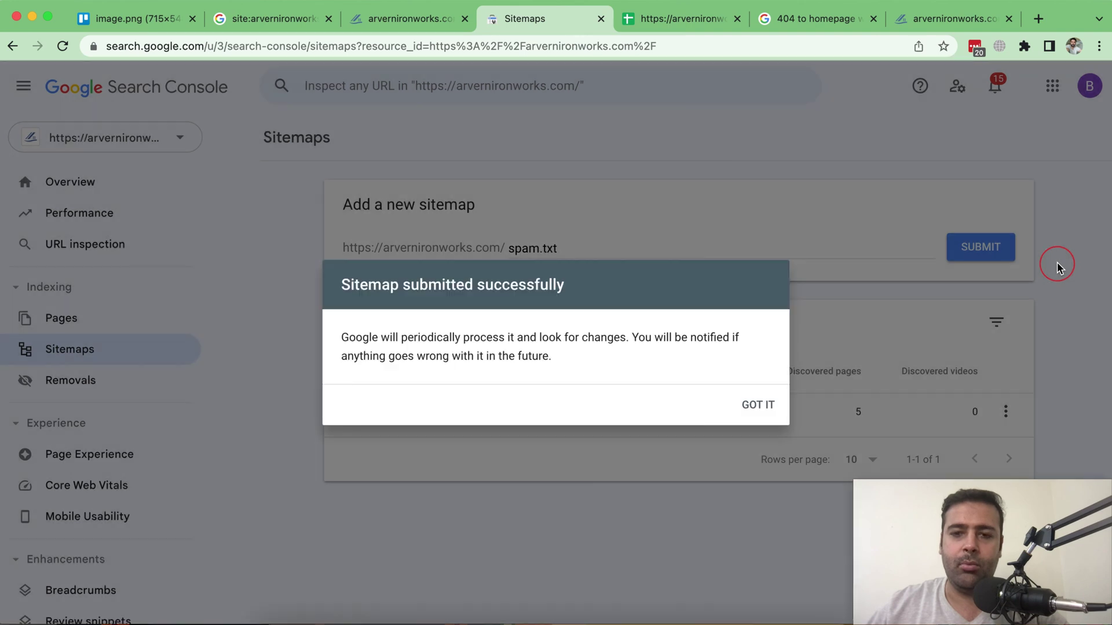
click(763, 407)
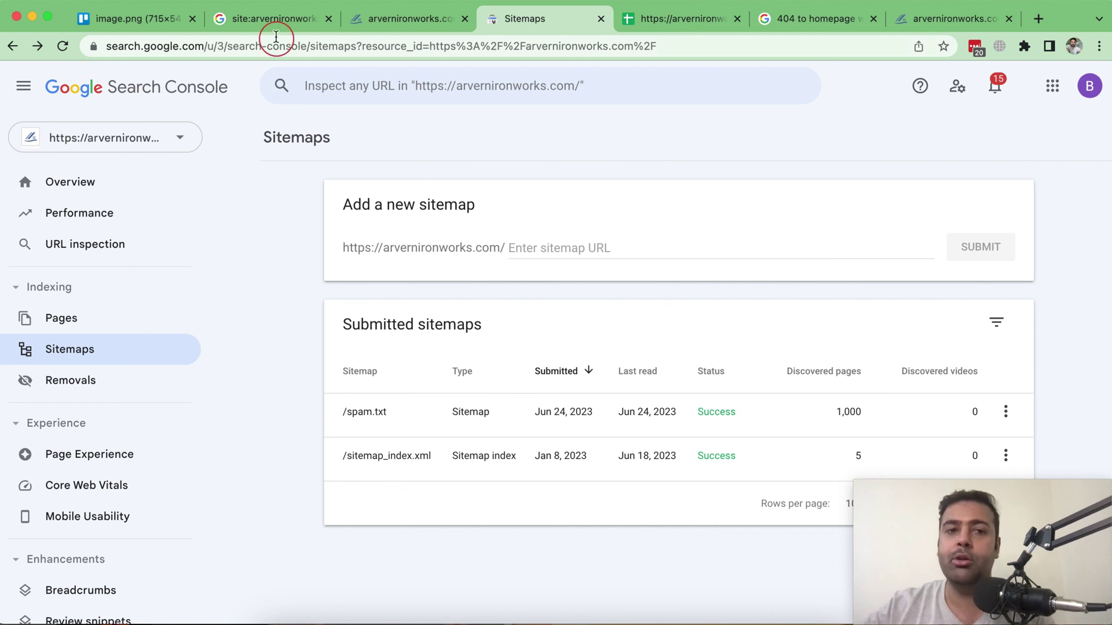
- Return to the site:arvernironworks.com search results showing about 7 legitimate pages
click(273, 18)
scroll(634, 304, down, 5)
scroll(613, 290, down, 2)
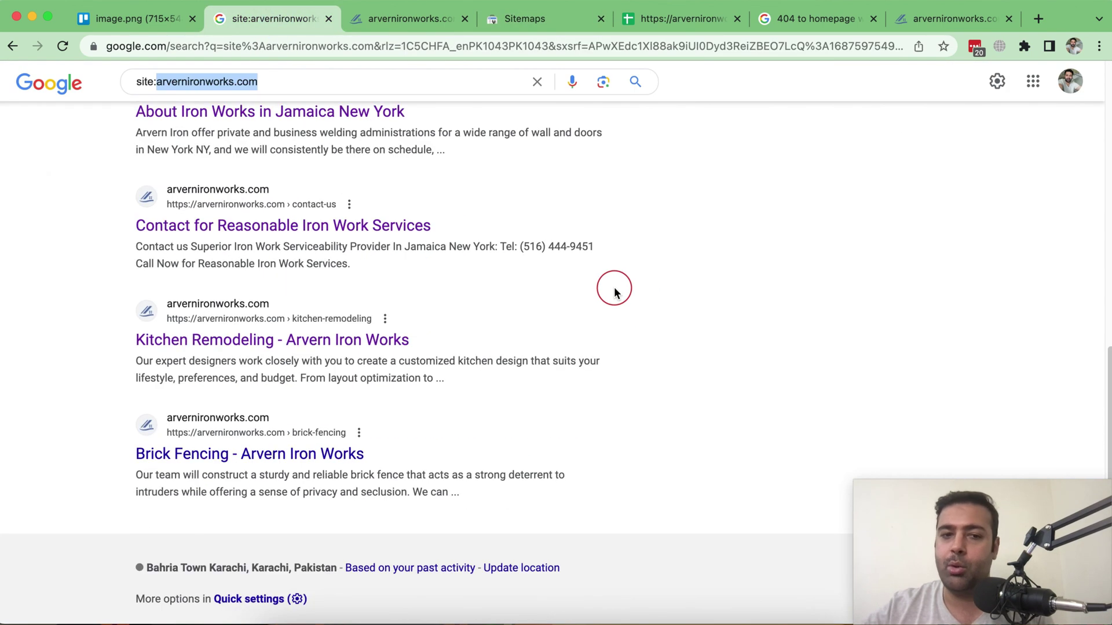
scroll(604, 333, up, 7)
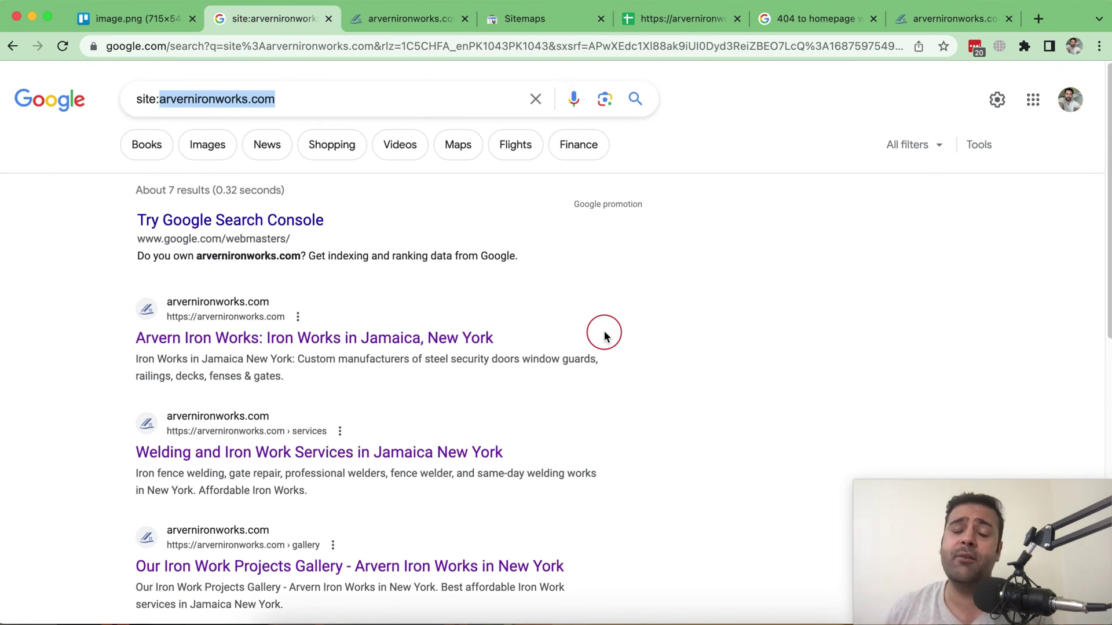